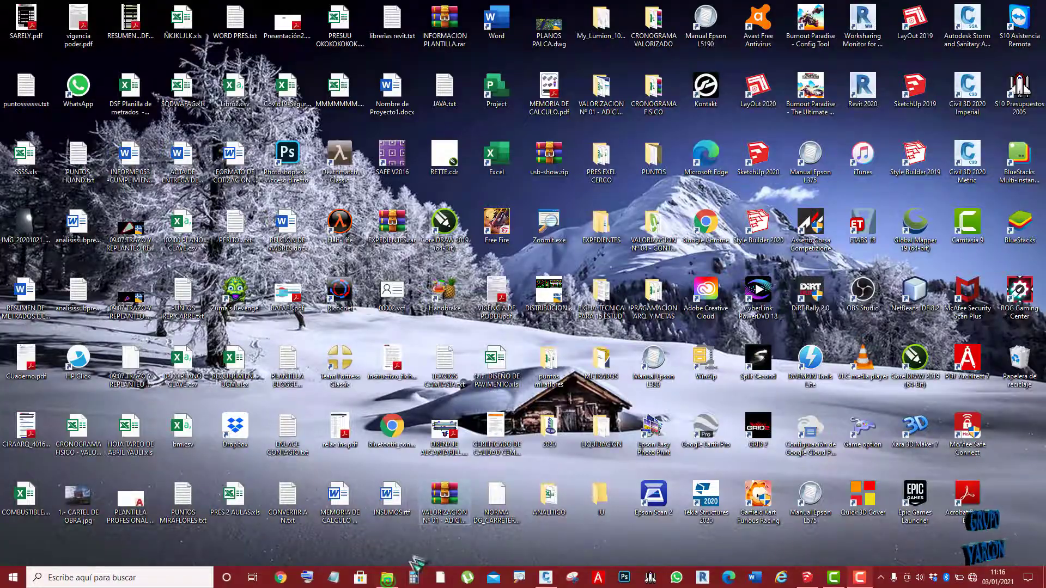
- Bring up the PAGINA WEB 2021 folder on drive F:, which holds UBS.dwg
left_click(387, 578)
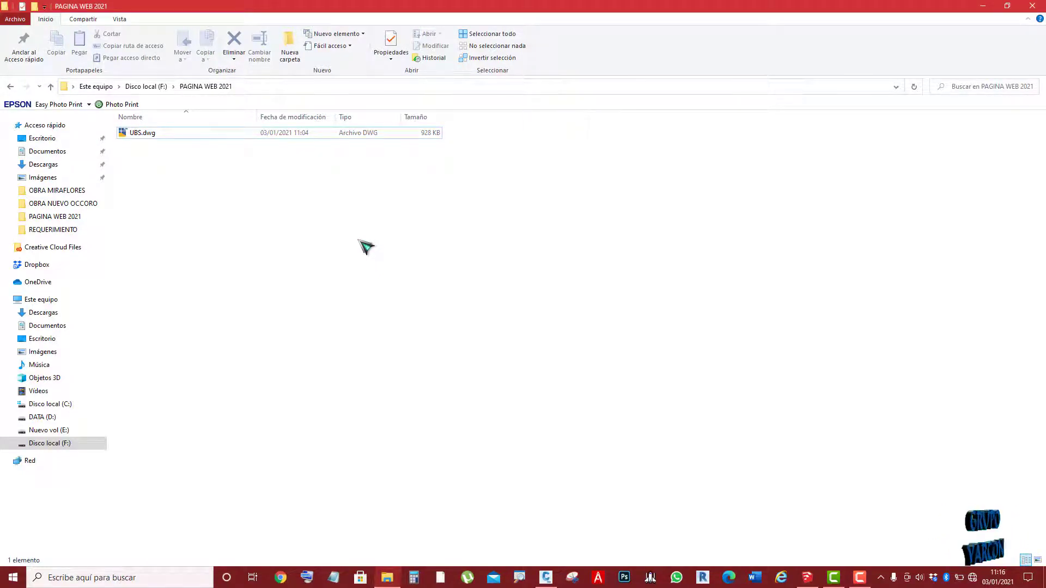
- Open UBS.dwg in Civil 3D 2020, then zoom and pan over the bathroom plan's rooms and dimensions
left_click(141, 134)
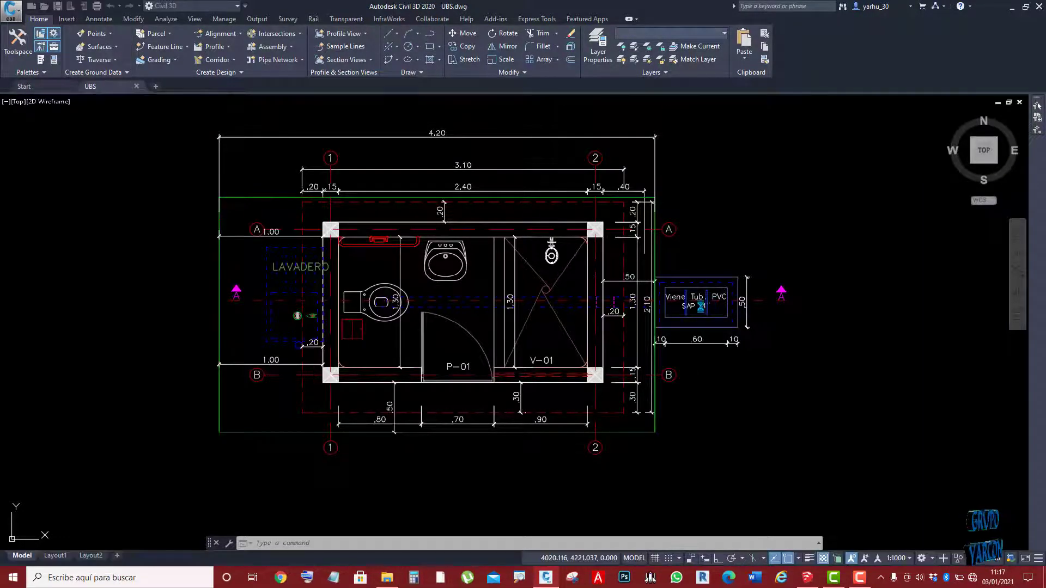
scroll(619, 323, "up", 2)
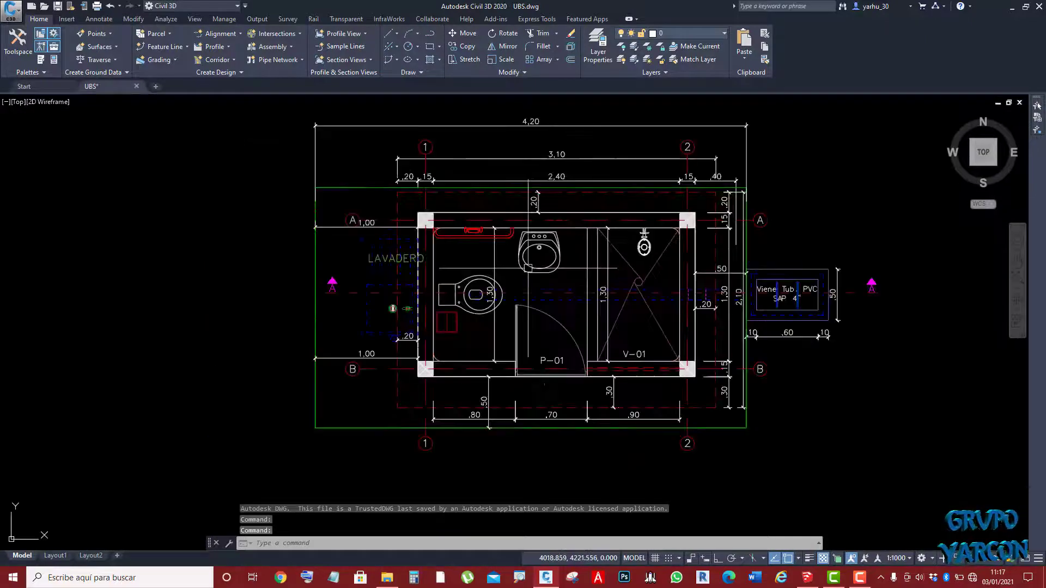
middle_click_drag(603, 308, 595, 292)
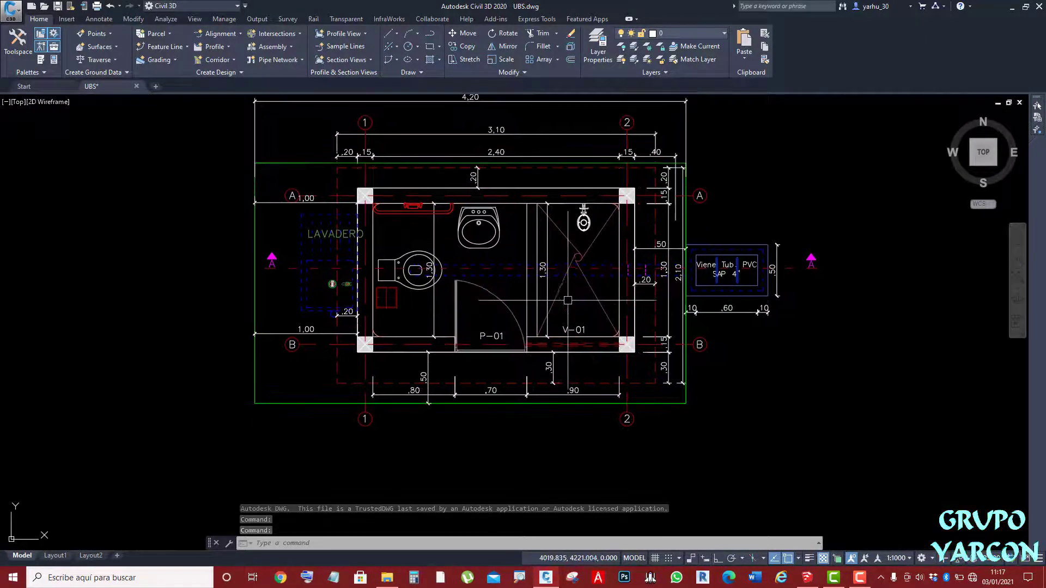
scroll(391, 306, "up", 3)
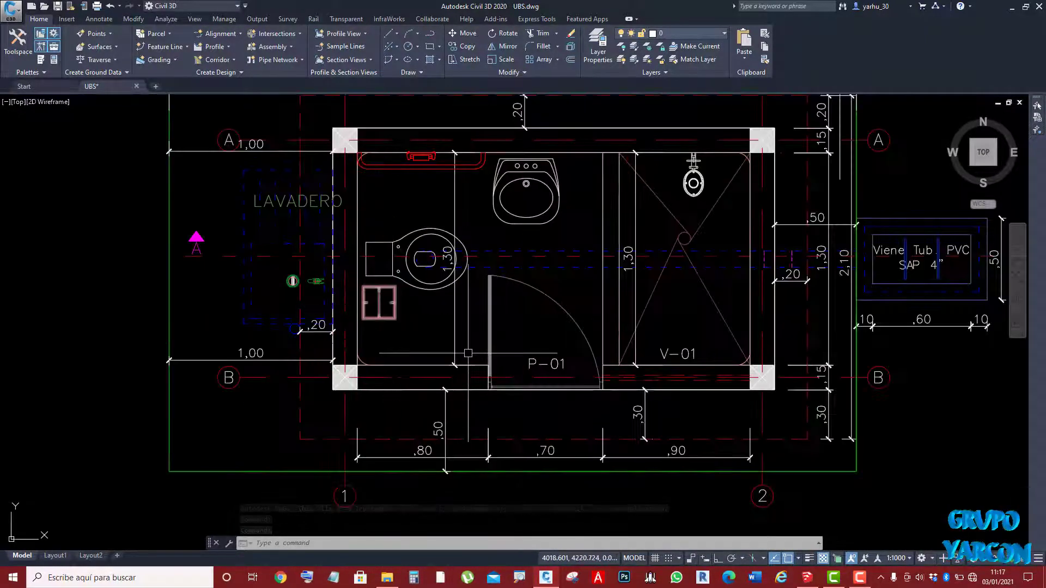
scroll(391, 305, "up", 1)
scroll(396, 248, "down", 5)
scroll(396, 248, "up", 2)
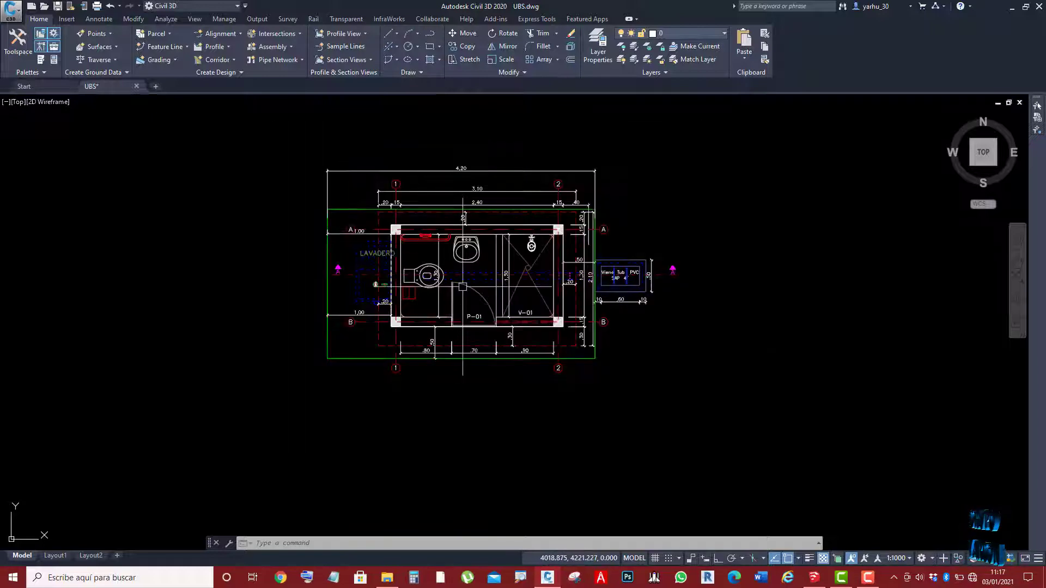
middle_click_drag(554, 314, 499, 326)
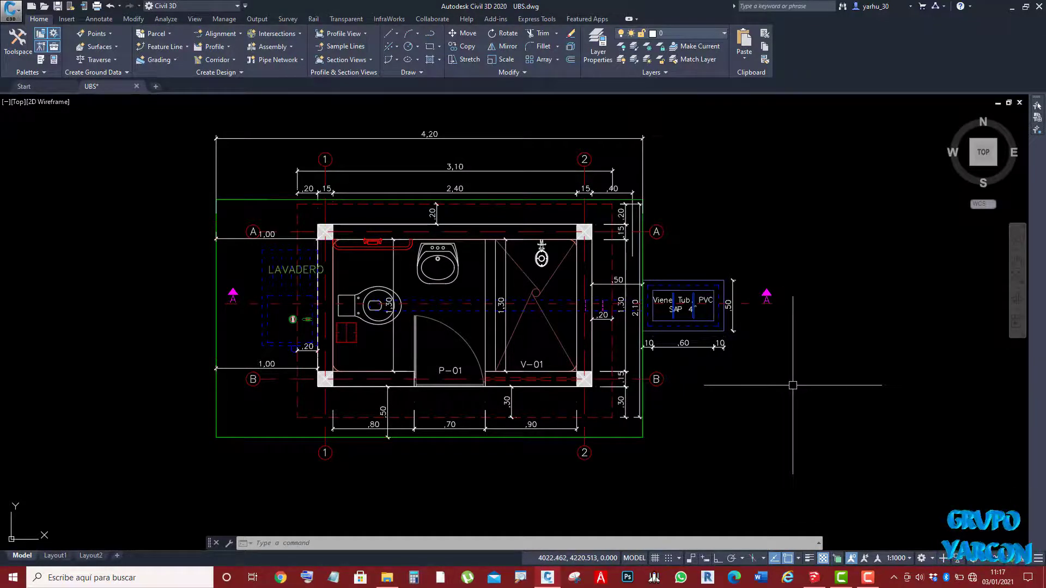
- Check in the Units dialog that the insertion scale is Meters, and accept it
type("u")
key("Return")
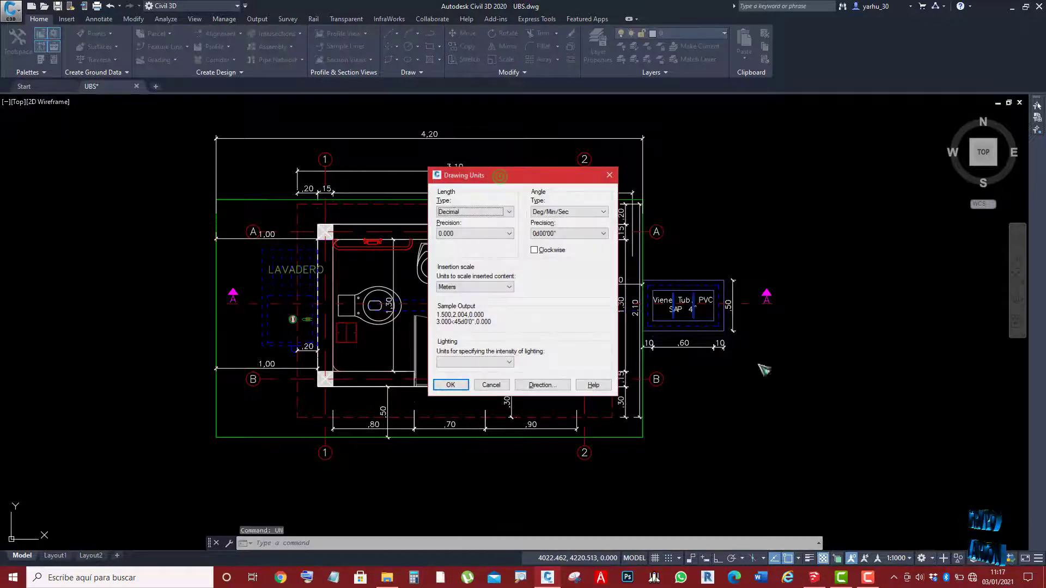
left_click_drag(483, 176, 442, 166)
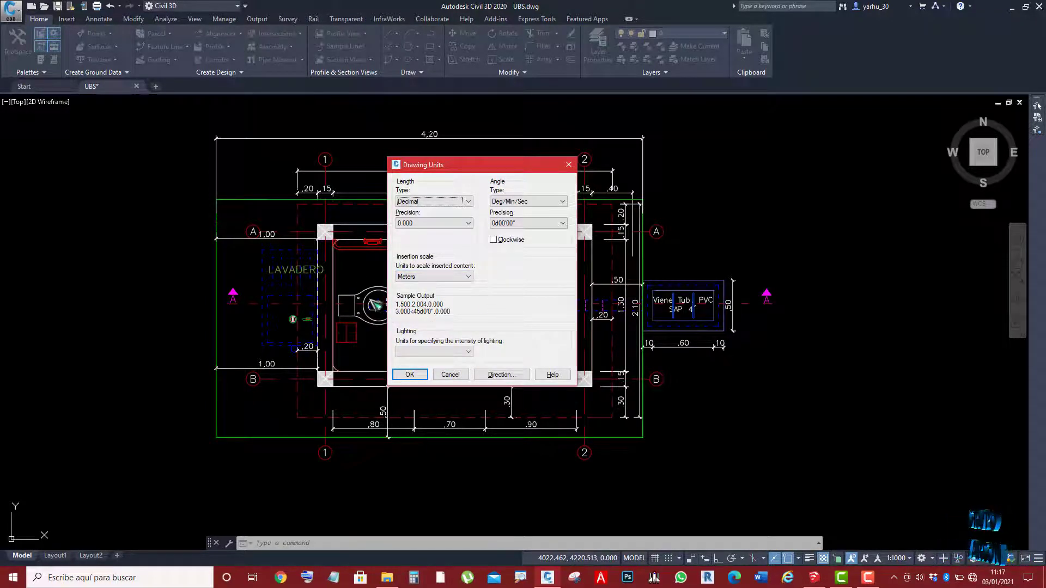
left_click(411, 375)
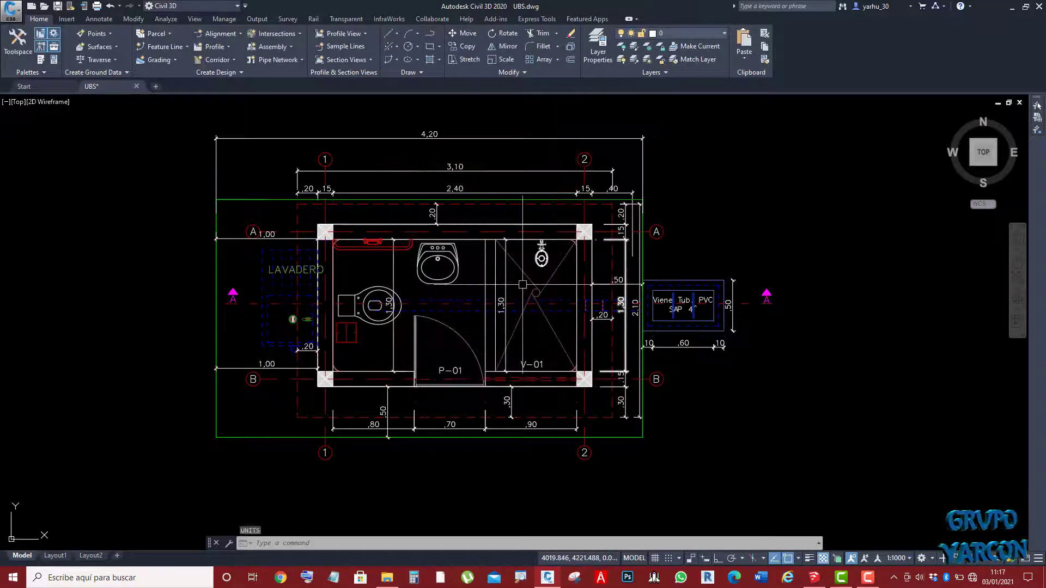
- Save the drawing as UBS.dwg, replacing the existing file in PAGINA WEB 2021
scroll(498, 282, "down", 2)
scroll(418, 281, "up", 2)
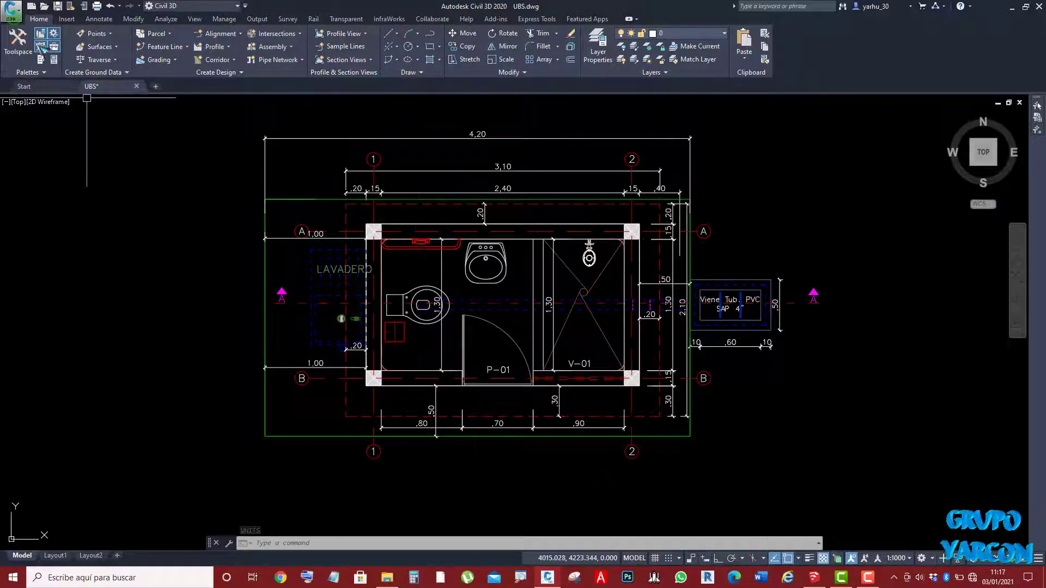
left_click(11, 14)
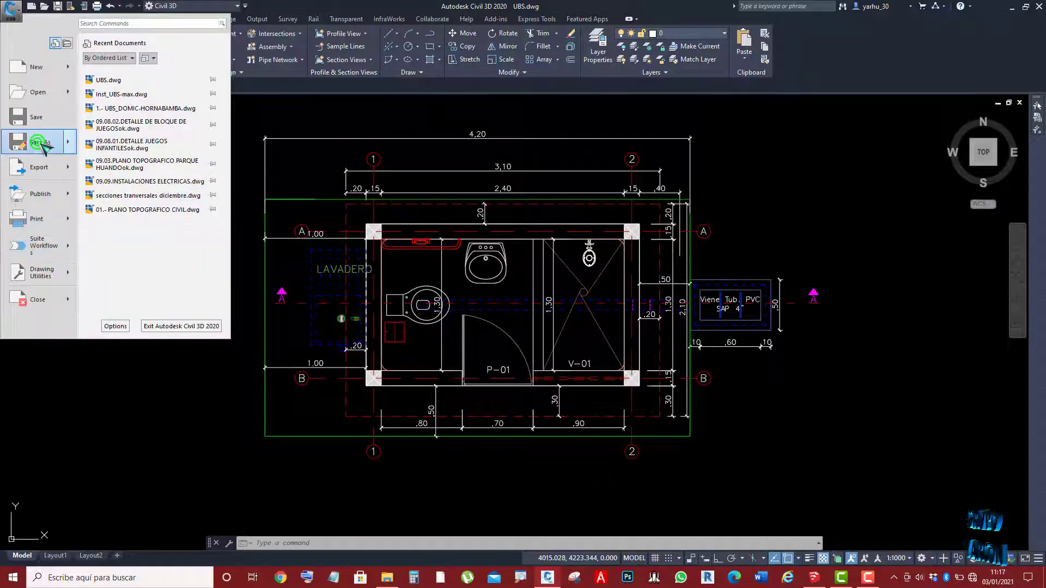
left_click(38, 142)
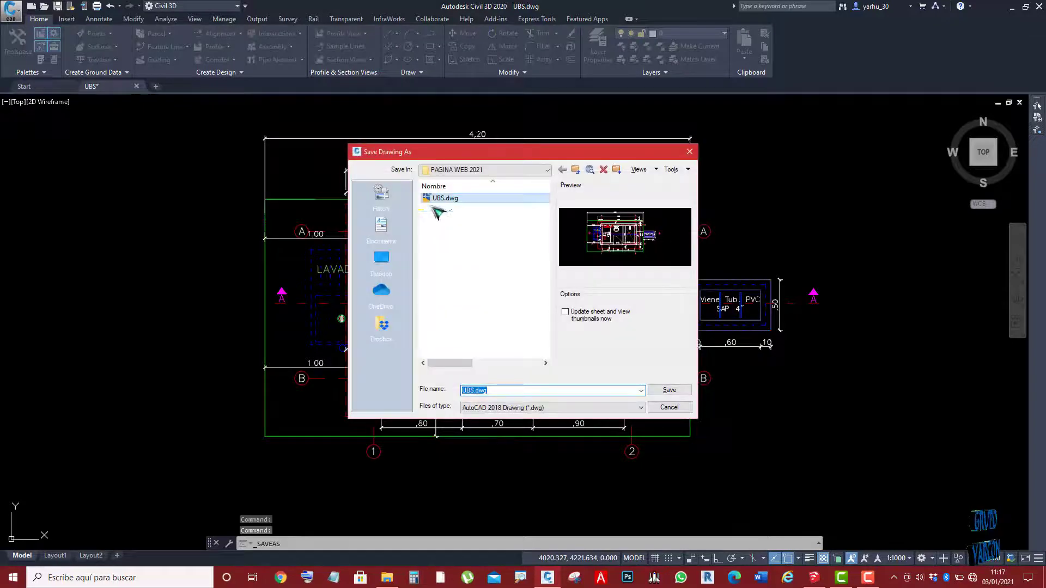
left_click(678, 385)
left_click(500, 306)
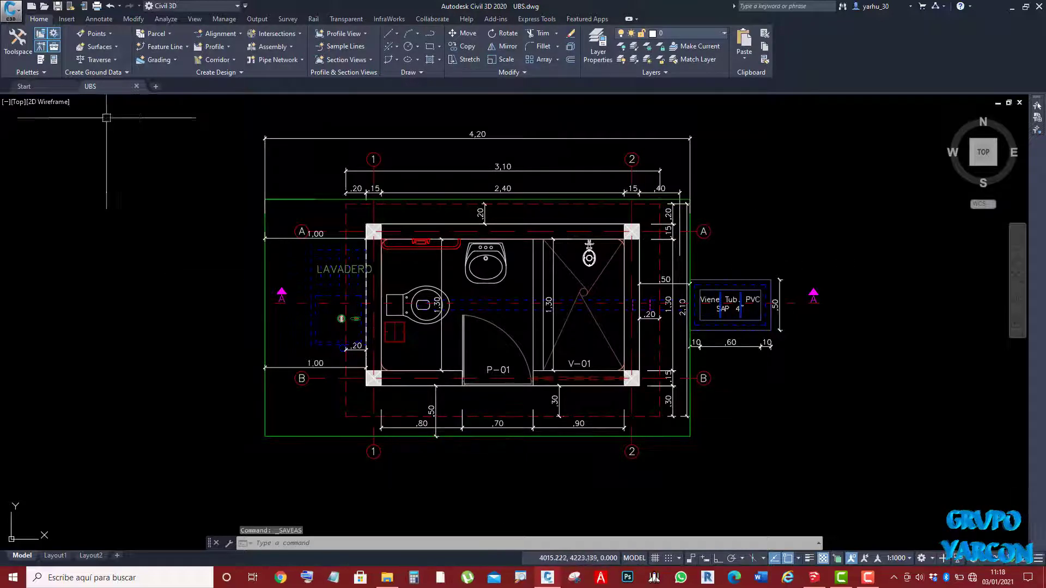
- Close the UBS drawing, minimize Civil 3D and the folder, and bring up SketchUp Pro 2019
left_click(136, 86)
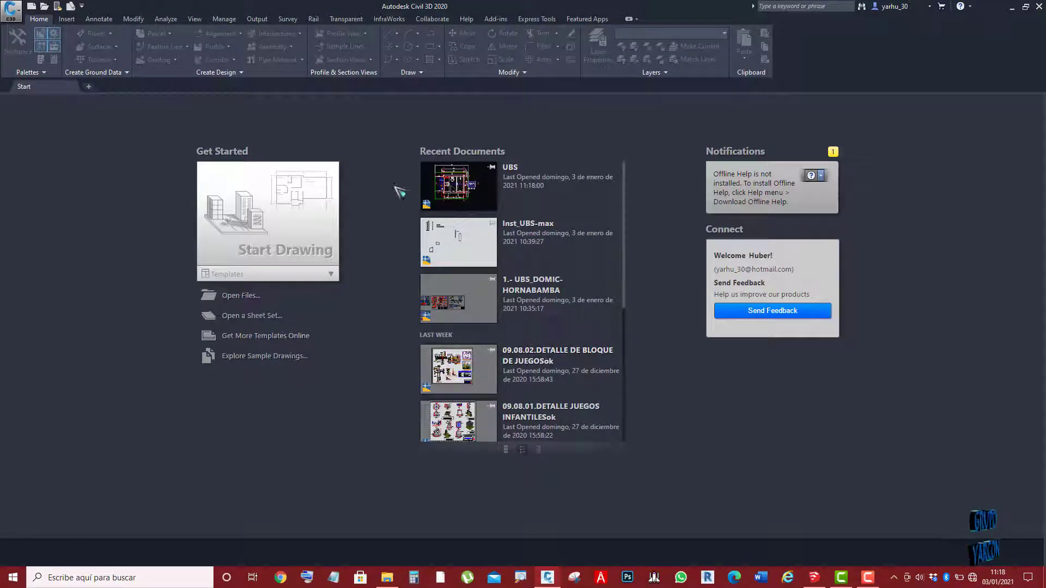
left_click(1011, 7)
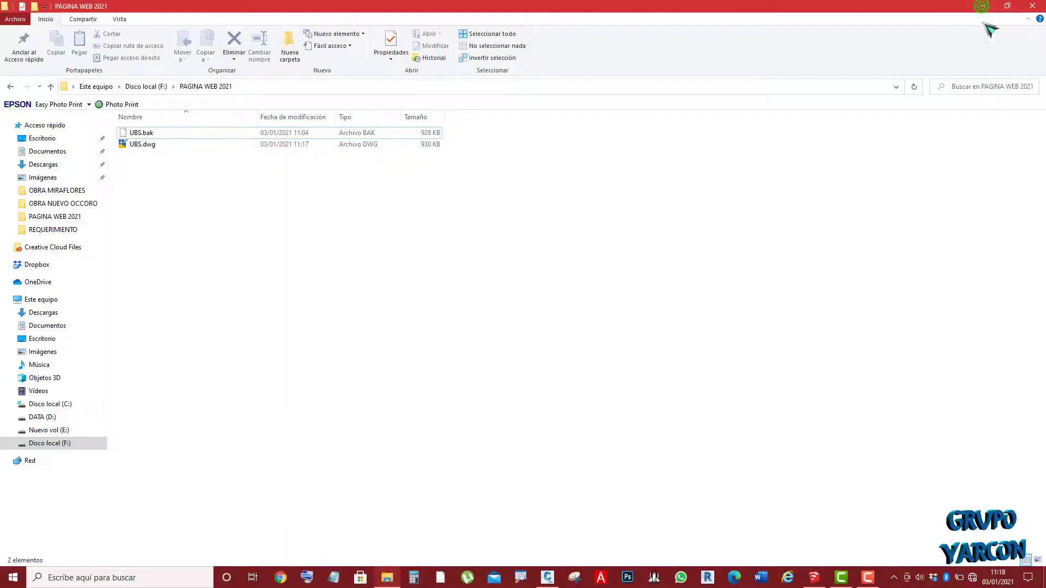
left_click(982, 6)
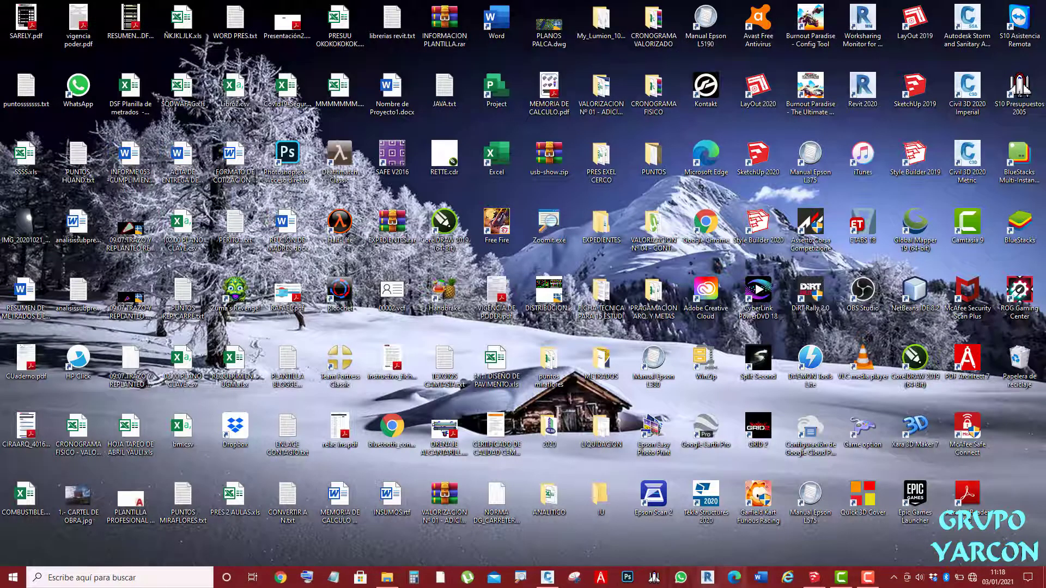
left_click(814, 578)
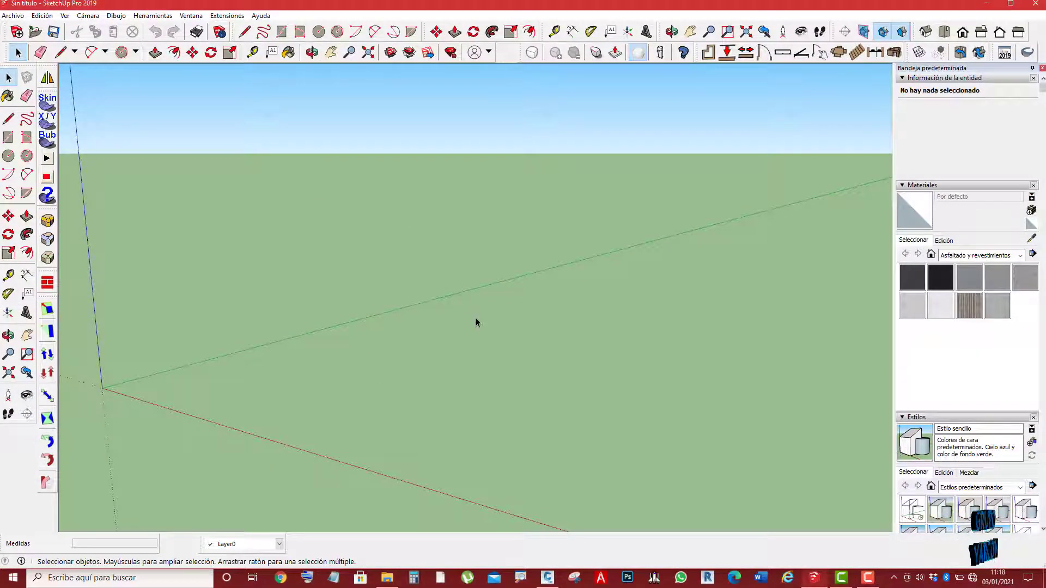
- Start a SketchUp import and select UBS.dwg from F:\PAGINA WEB 2021
left_click(12, 16)
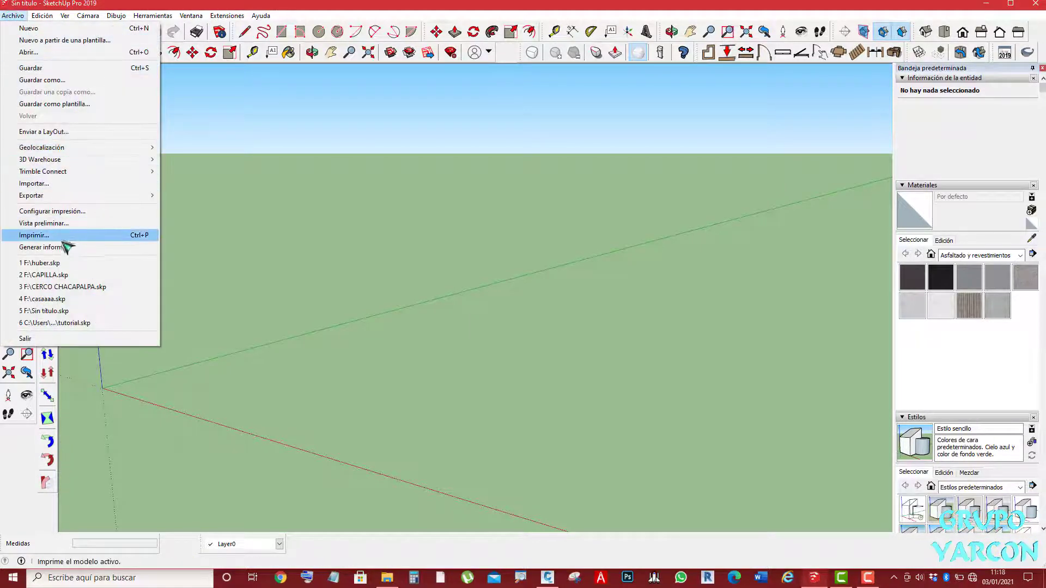
mouse_move(31, 195)
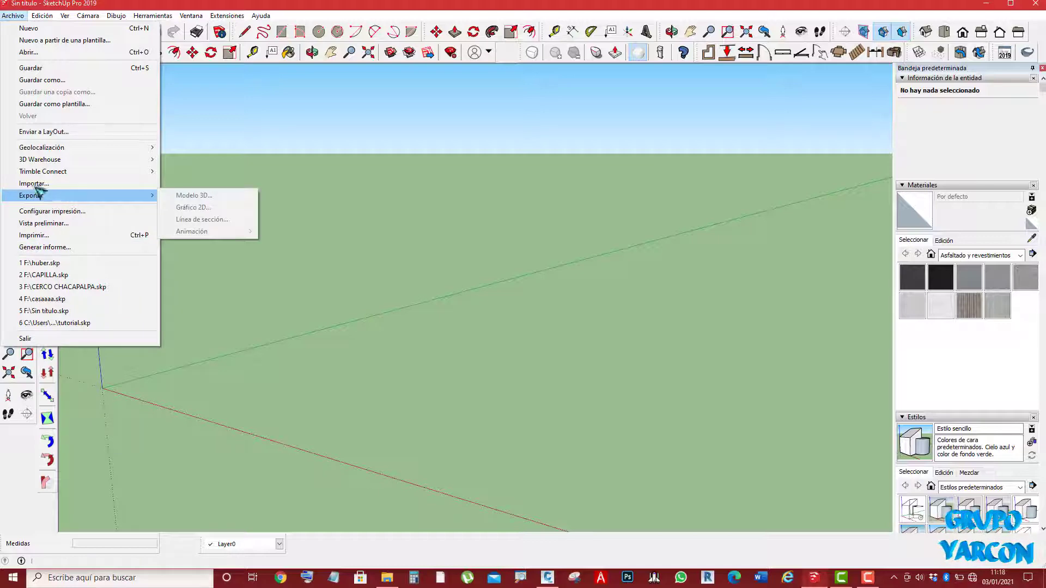
left_click(48, 184)
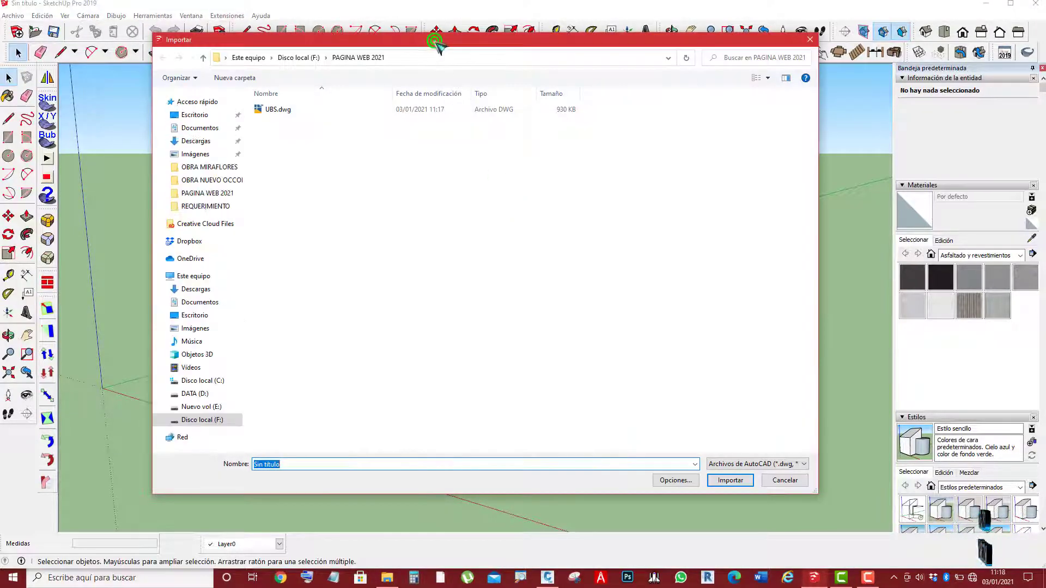
left_click_drag(435, 35, 459, 55)
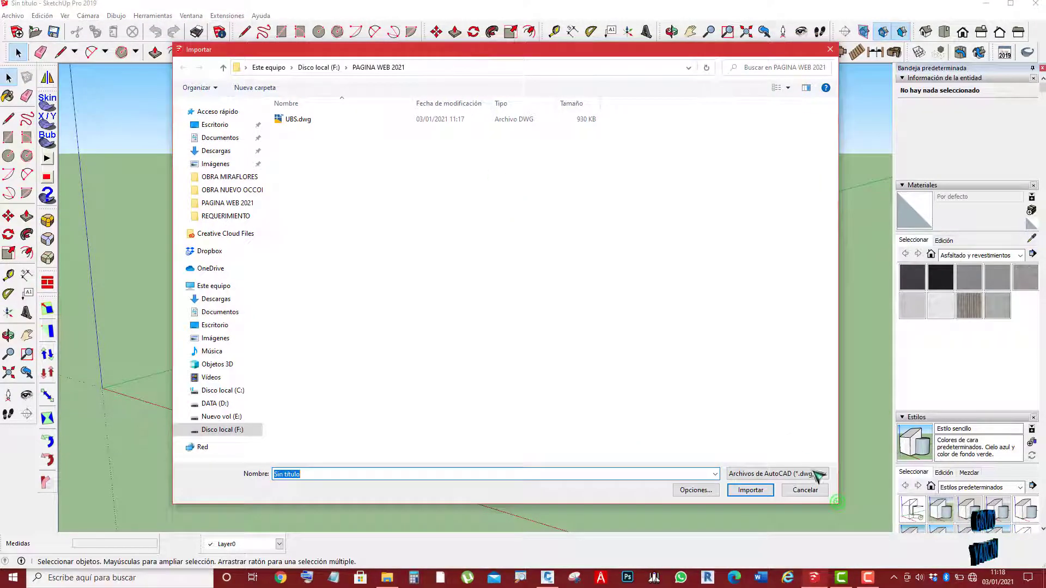
left_click_drag(837, 501, 779, 455)
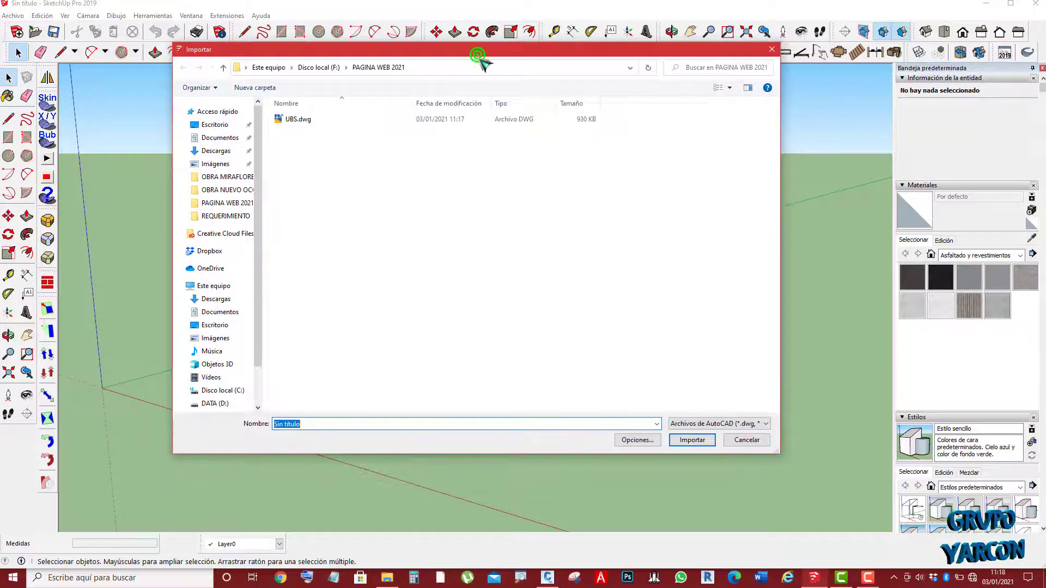
left_click(216, 288)
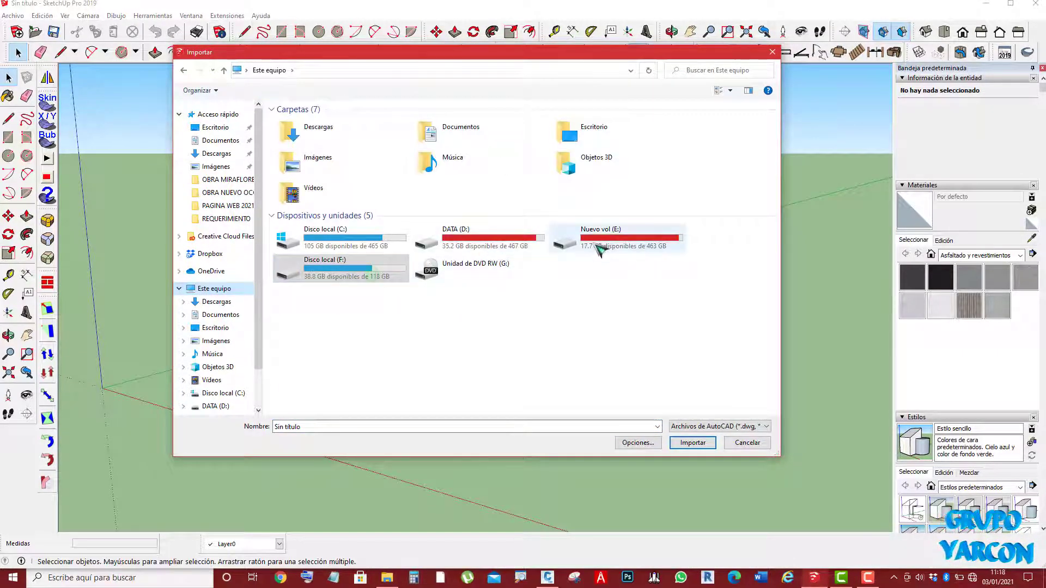
left_click(372, 274)
double_click(371, 274)
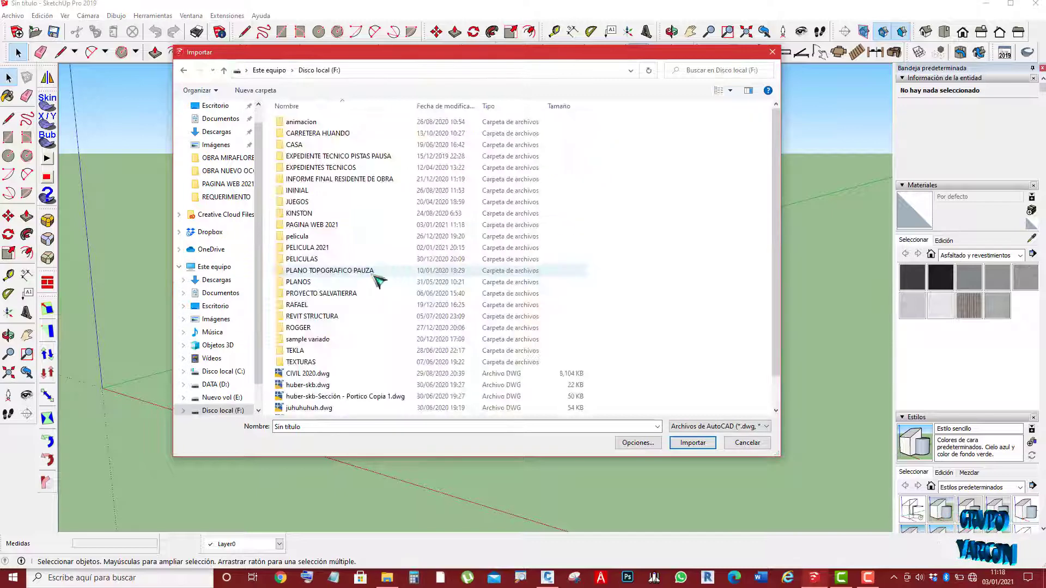
double_click(325, 225)
left_click(299, 122)
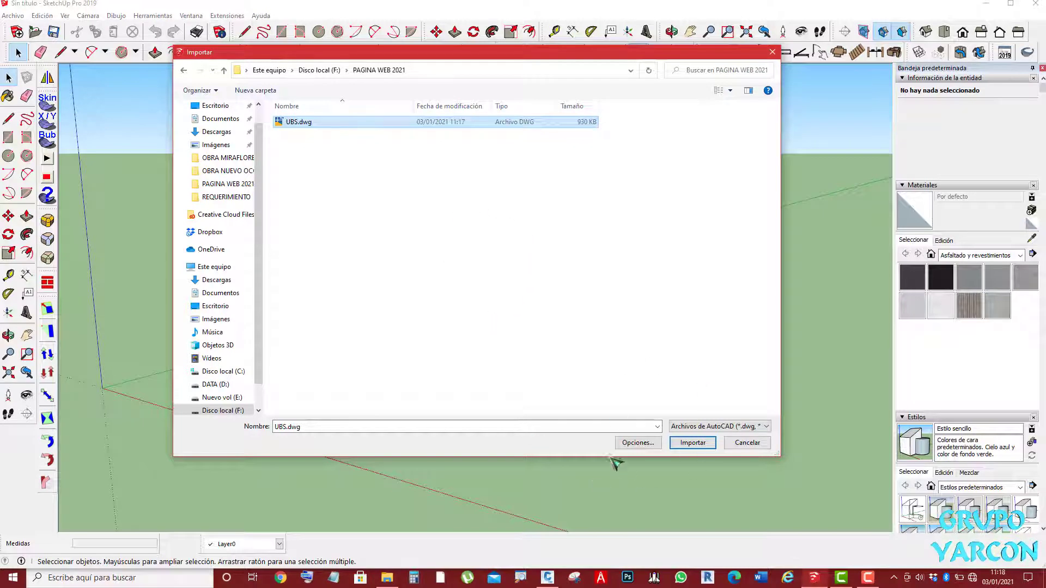
- Set the AutoCAD import options' units to Meters, confirm, and reselect UBS.dwg
left_click(636, 448)
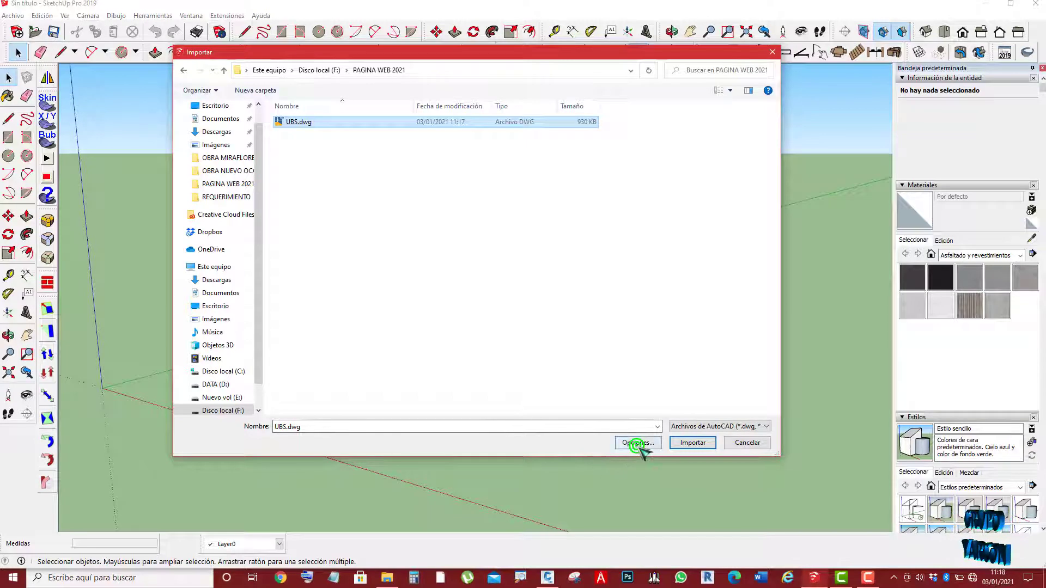
left_click(463, 169)
left_click_drag(467, 170, 441, 154)
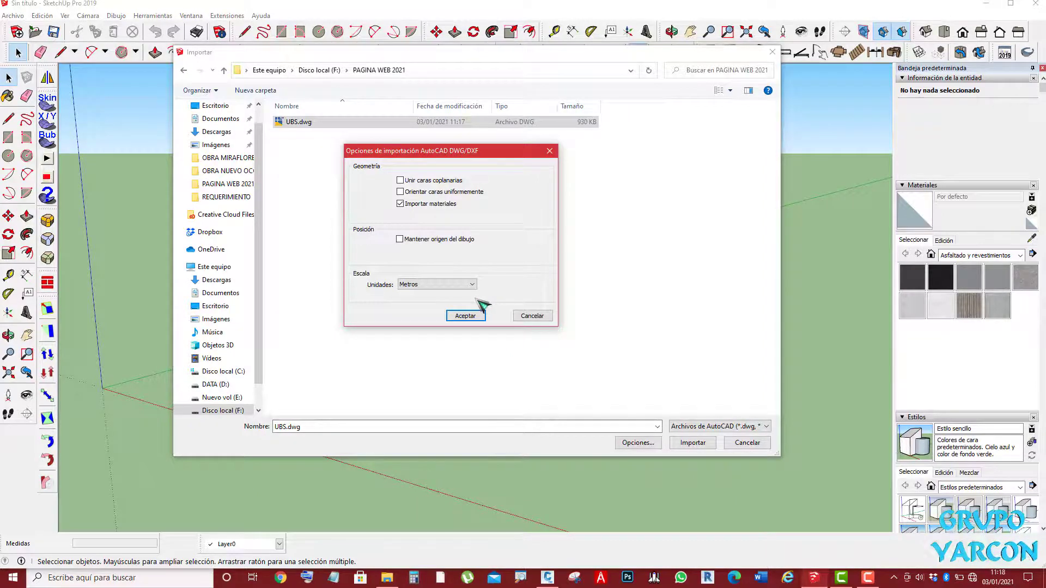
left_click(440, 284)
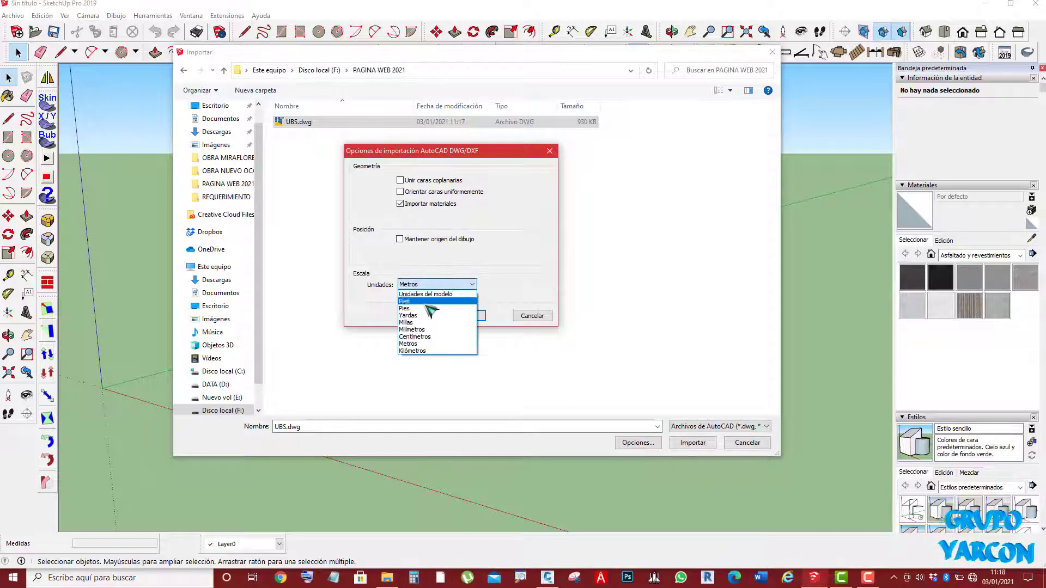
left_click(417, 344)
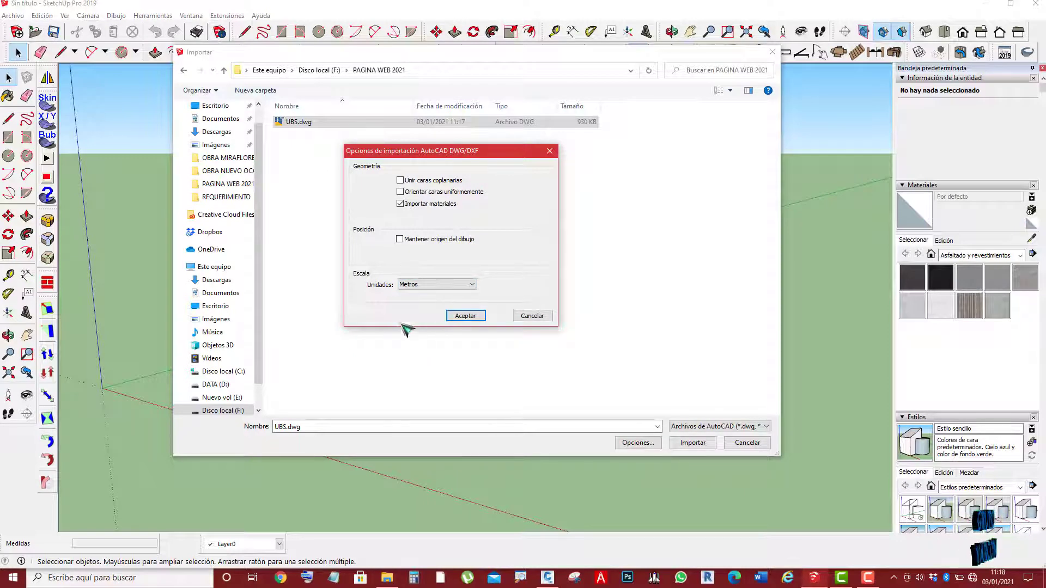
left_click_drag(456, 151, 464, 152)
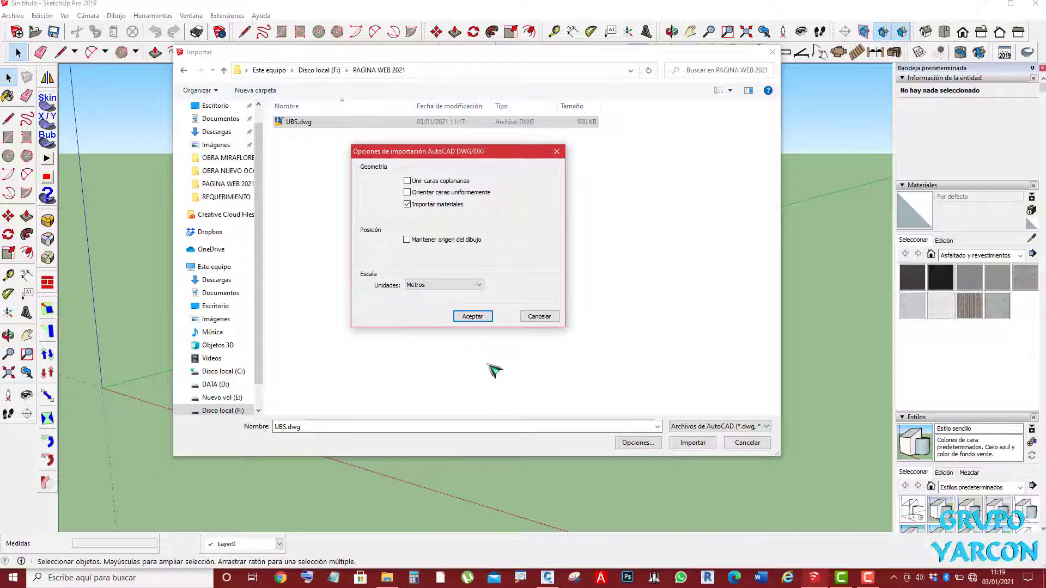
left_click(472, 318)
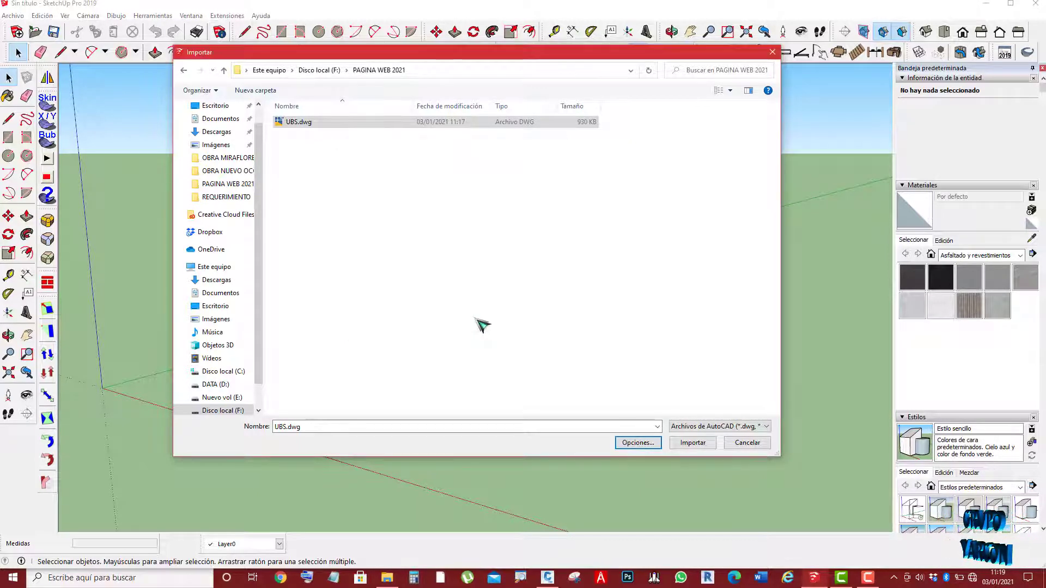
left_click(331, 122)
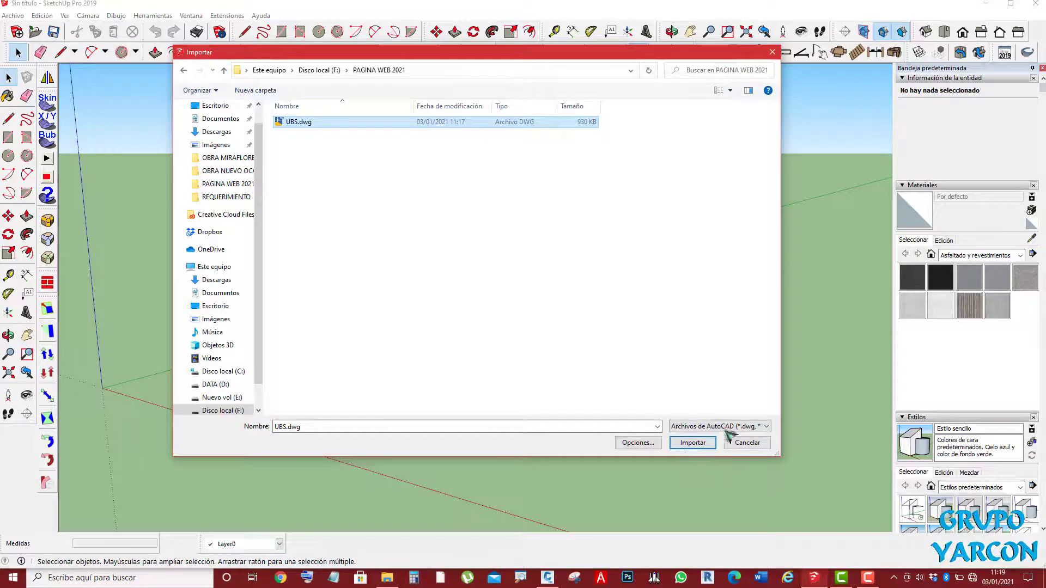
- Import UBS.dwg and review the results: 221 layers, 86 lines, 107 2D polylines, 35 circles
left_click(692, 443)
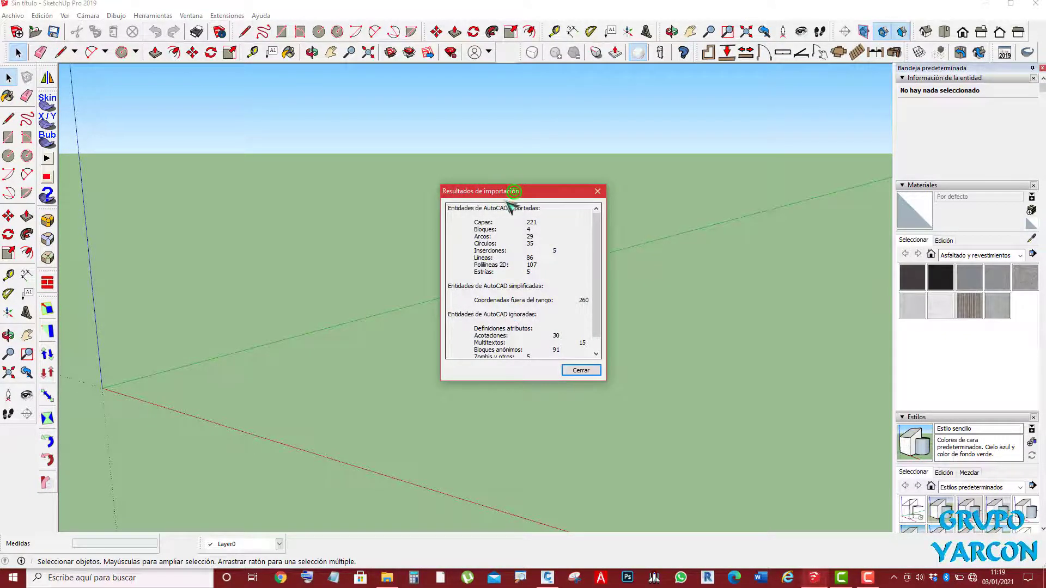
left_click_drag(516, 191, 463, 165)
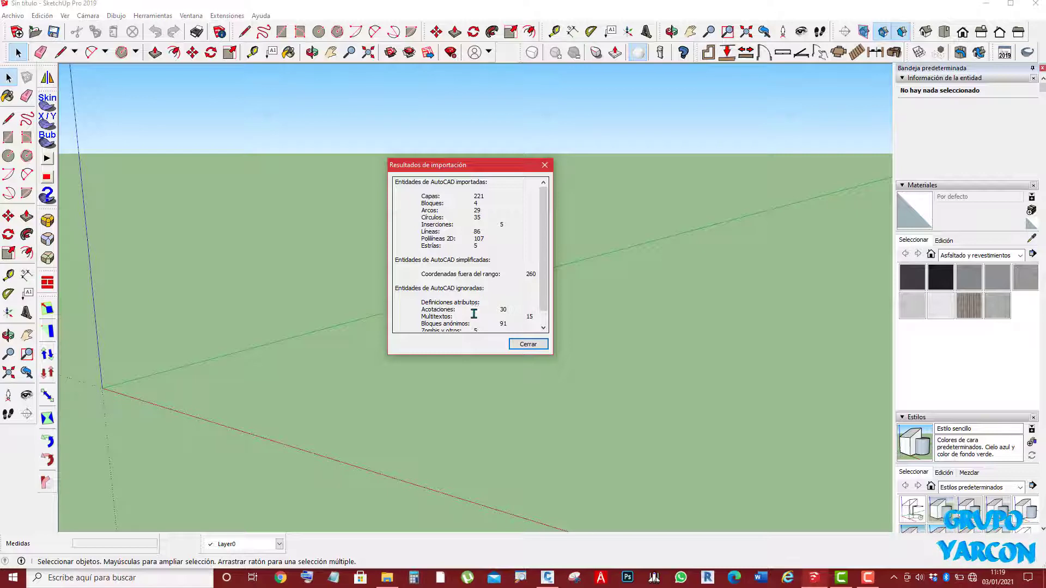
left_click_drag(479, 166, 492, 173)
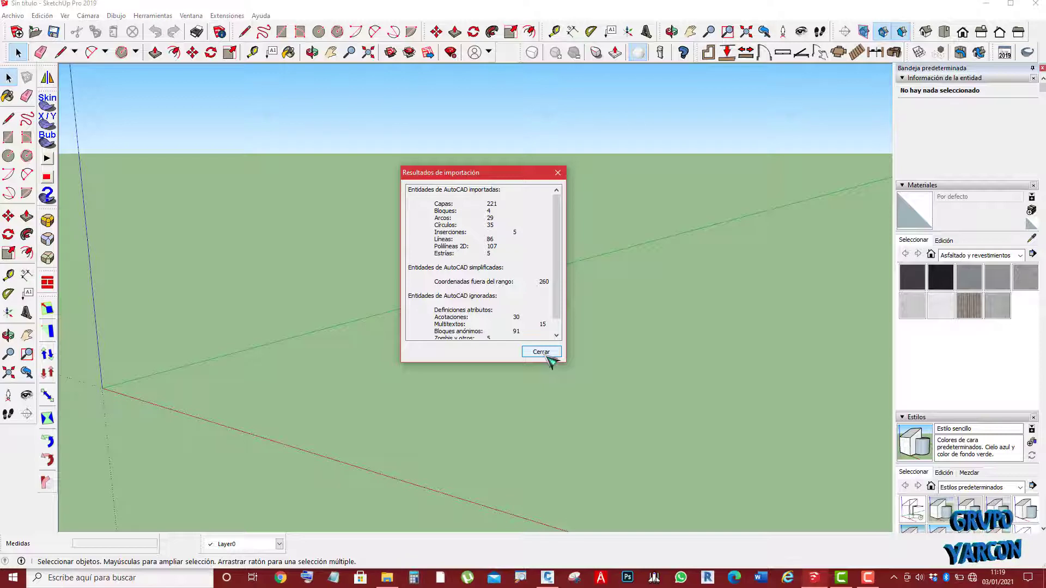
- Close the import results report and orbit over the imported floor plan
left_click(542, 353)
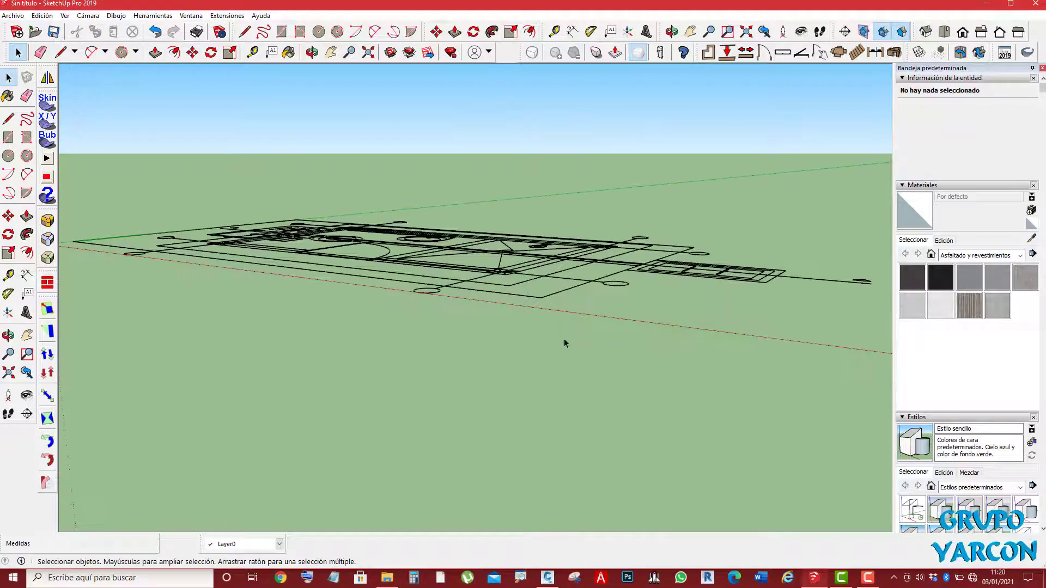
scroll(564, 343, "down", 2)
scroll(607, 334, "down", 2)
scroll(626, 350, "down", 2)
scroll(493, 322, "down", 2)
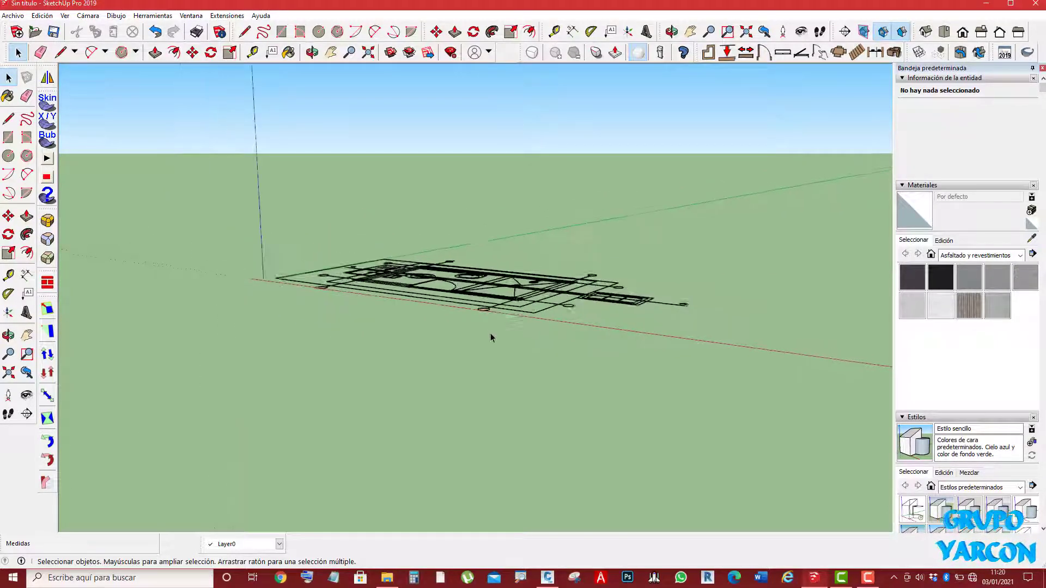
scroll(491, 338, "down", 2)
scroll(414, 325, "down", 2)
mouse_move(409, 325)
middle_mouse_down()
mouse_move(401, 222)
mouse_move(426, 339)
mouse_move(398, 357)
mouse_move(423, 441)
mouse_move(401, 362)
mouse_move(438, 373)
middle_mouse_up()
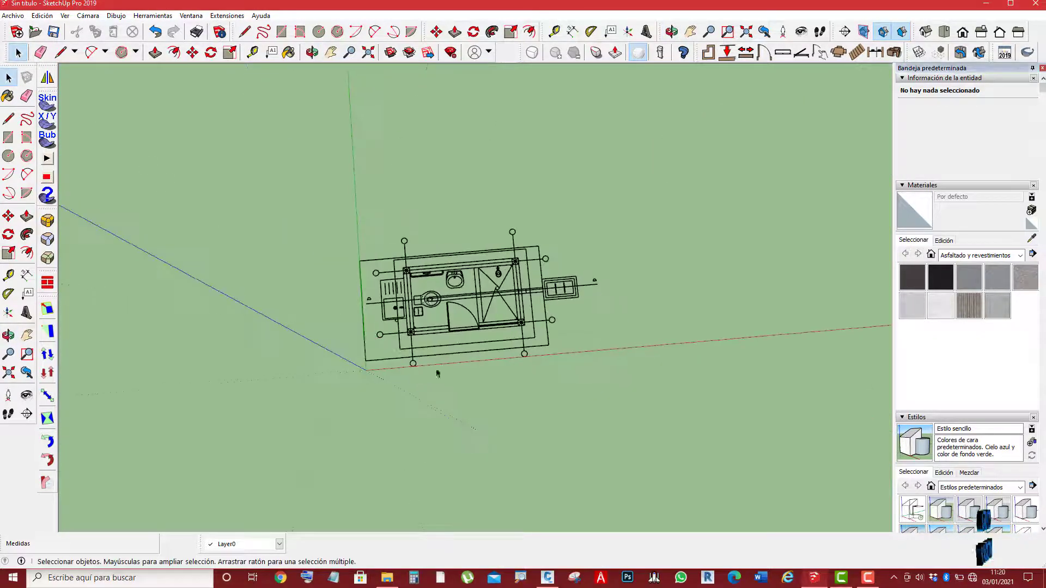
scroll(433, 367, "up", 2)
scroll(414, 355, "up", 2)
scroll(401, 343, "up", 1)
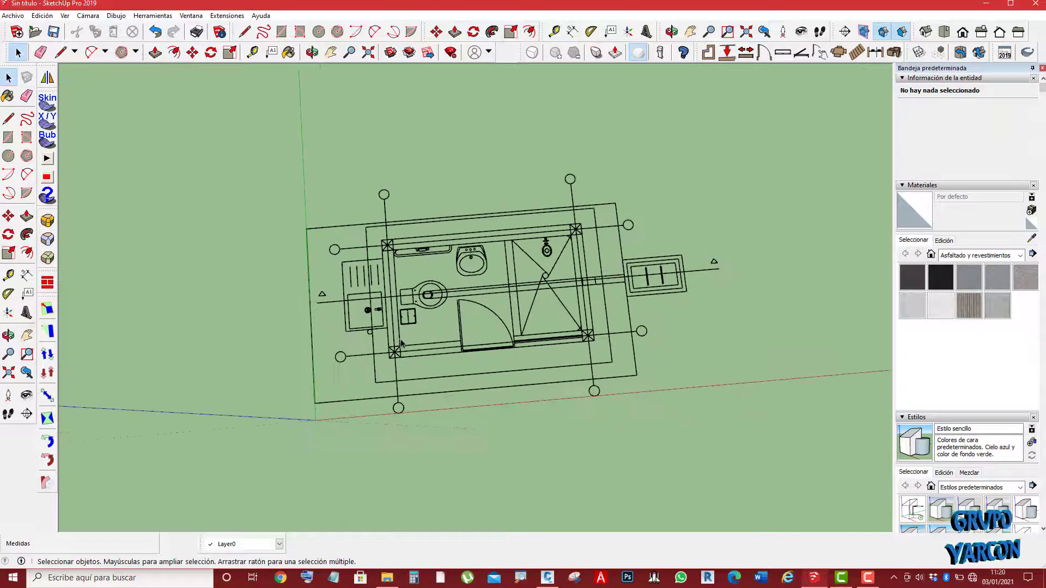
- Orbit to a top-down view and zoom into the plan's lower-left column
mouse_move(401, 343)
middle_mouse_down()
mouse_move(652, 396)
mouse_move(661, 374)
middle_mouse_up()
scroll(598, 334, "up", 2)
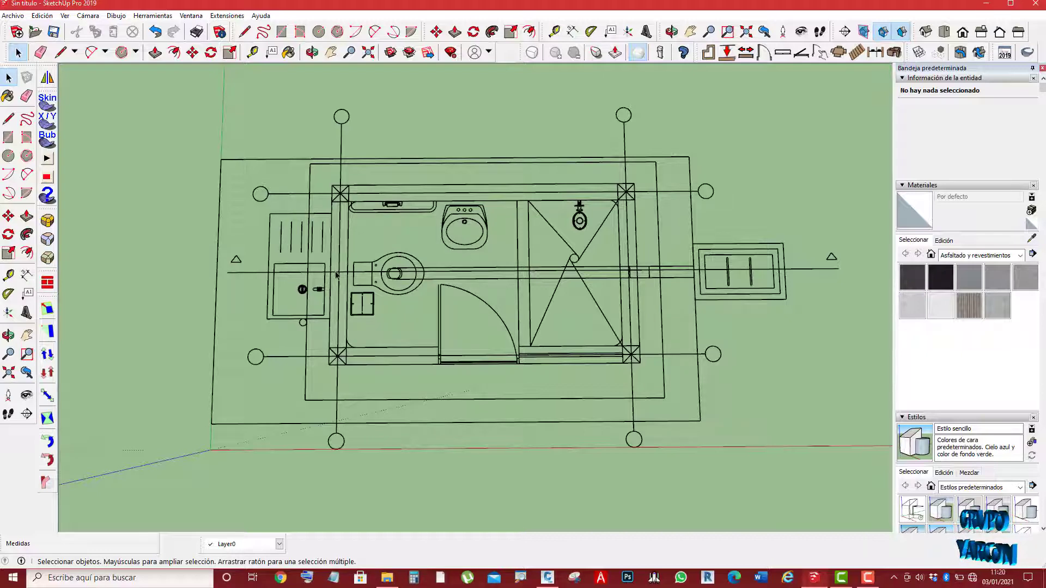
scroll(336, 275, "up", 1)
scroll(219, 274, "down", 1)
scroll(219, 274, "down", 1)
scroll(219, 274, "down", 1)
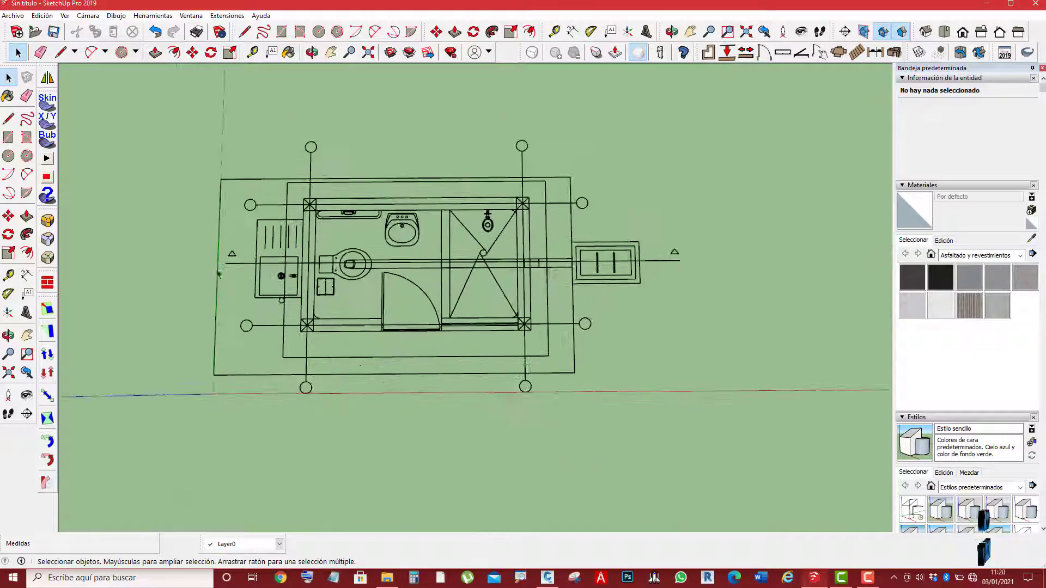
scroll(159, 233, "up", 1)
scroll(161, 239, "up", 1)
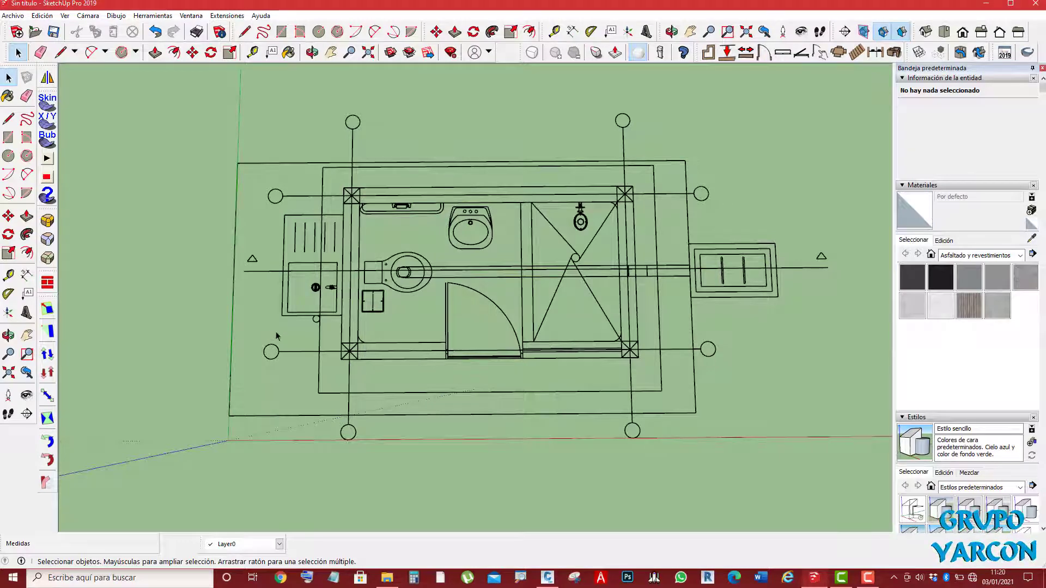
scroll(331, 387, "up", 1)
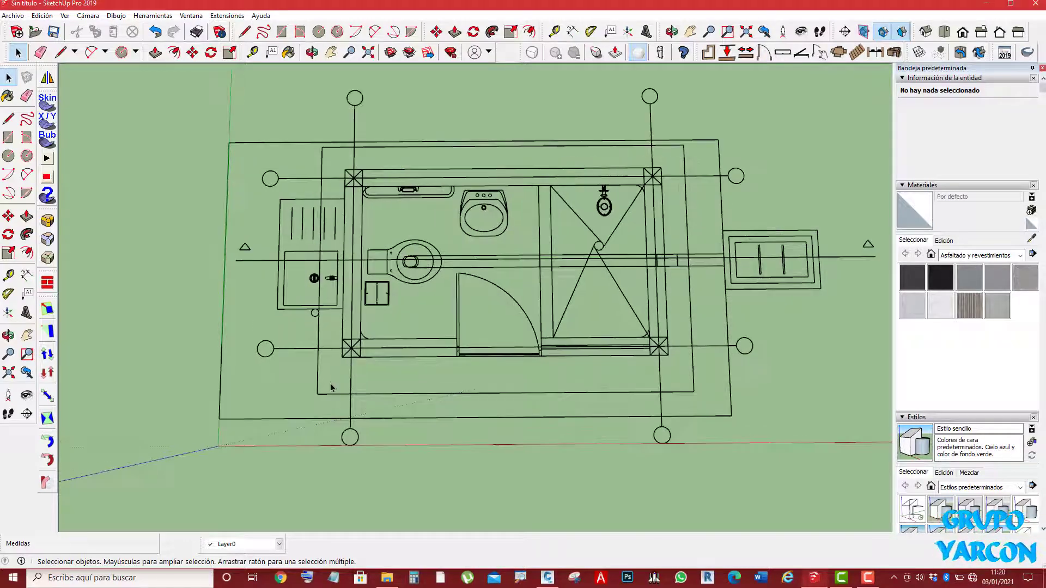
scroll(331, 387, "up", 1)
scroll(363, 355, "up", 1)
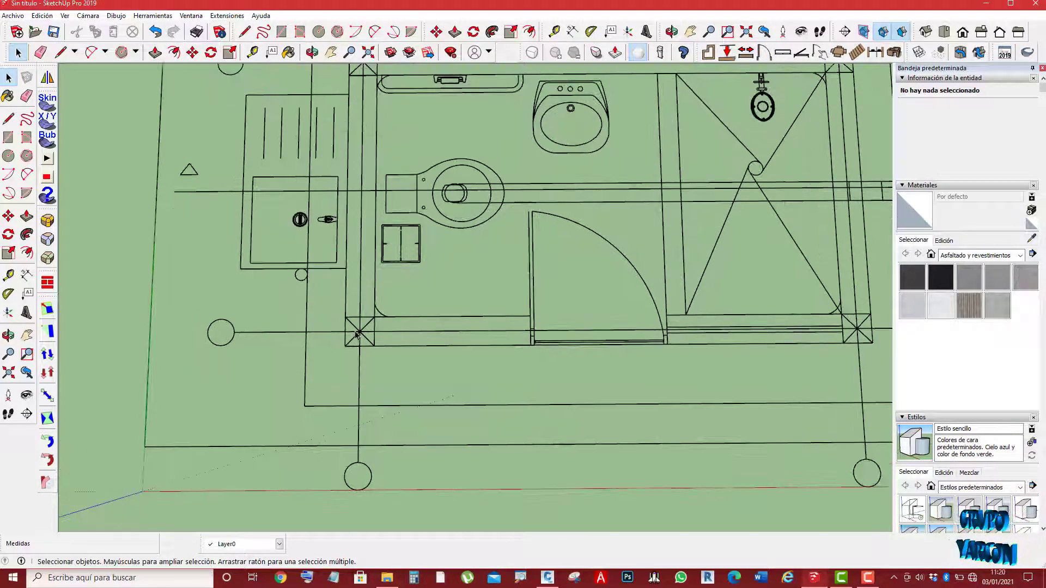
scroll(363, 315, "down", 2)
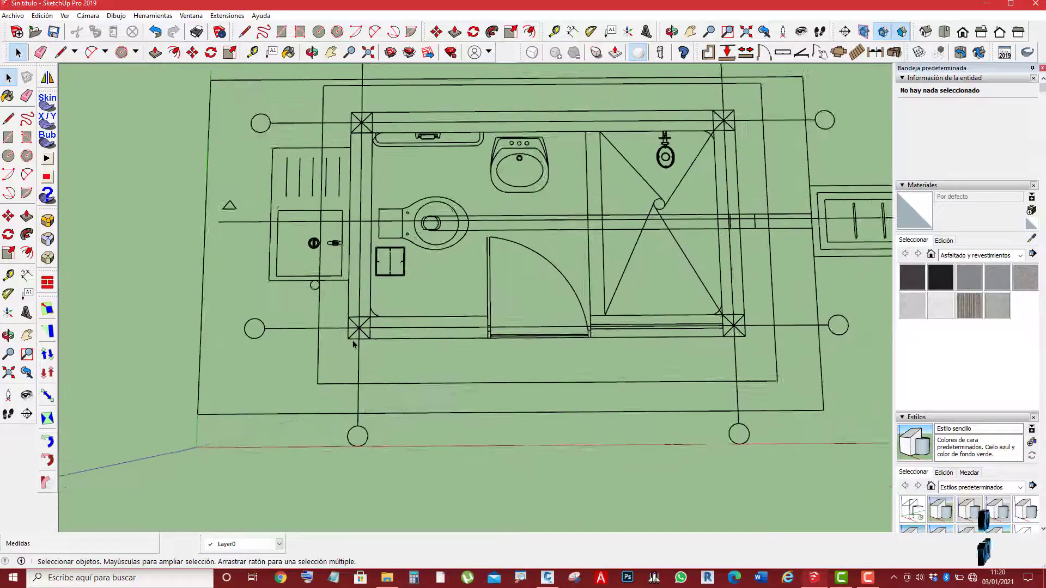
scroll(357, 332, "down", 1)
scroll(351, 352, "down", 1)
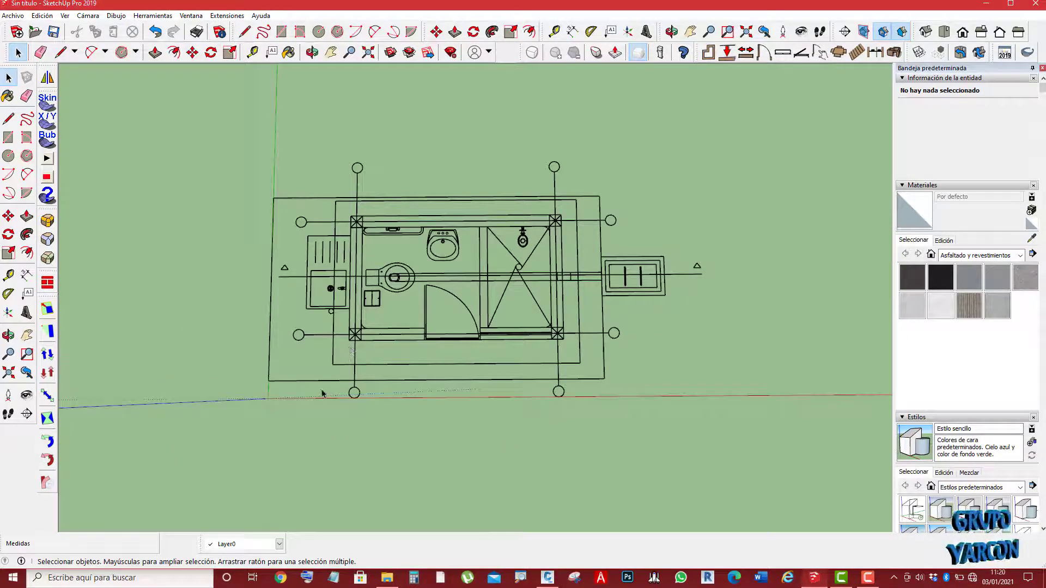
scroll(322, 394, "up", 1)
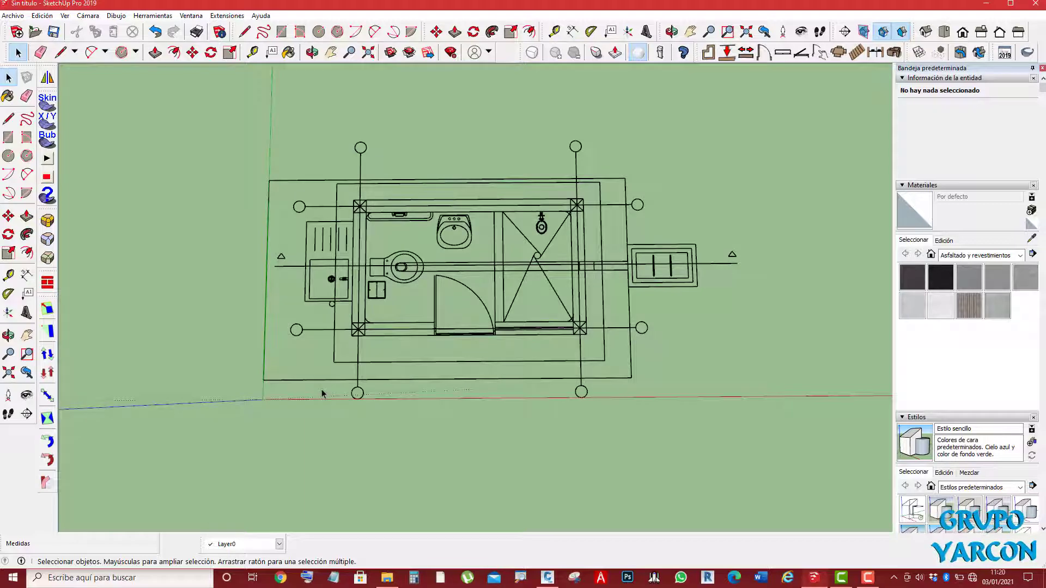
scroll(313, 378, "up", 1)
scroll(332, 370, "up", 2)
scroll(365, 360, "up", 2)
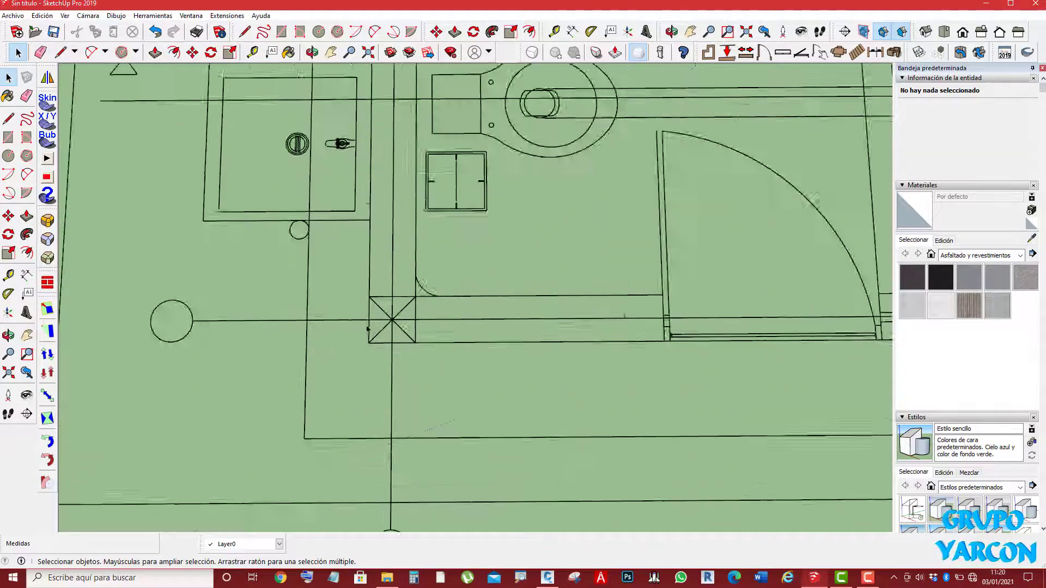
scroll(392, 349, "up", 1)
scroll(327, 324, "down", 3)
scroll(327, 324, "down", 1)
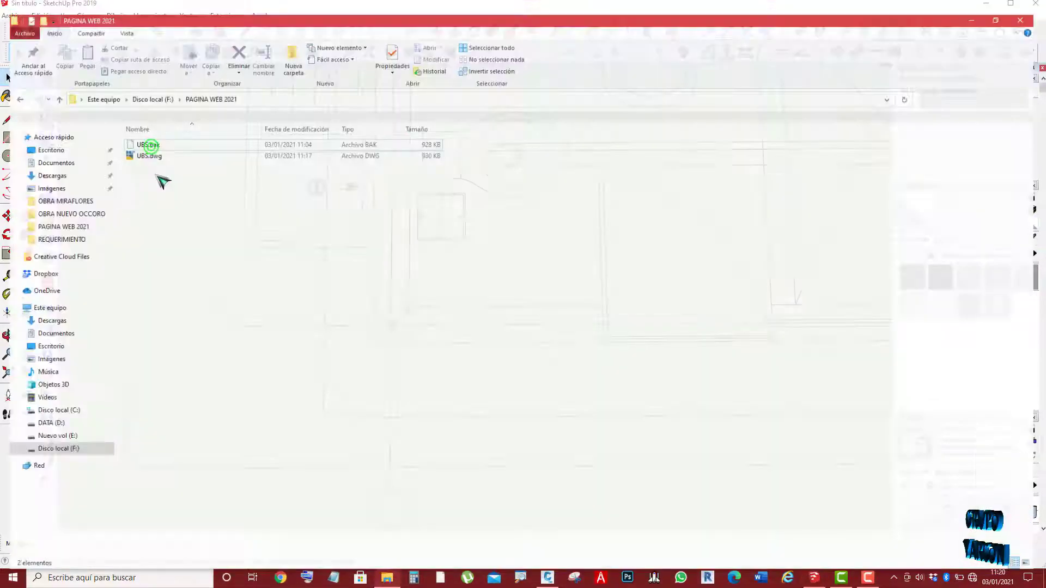
- Reopen UBS.dwg in Civil 3D and zoom around the plan to check the column sizes
double_click(154, 156)
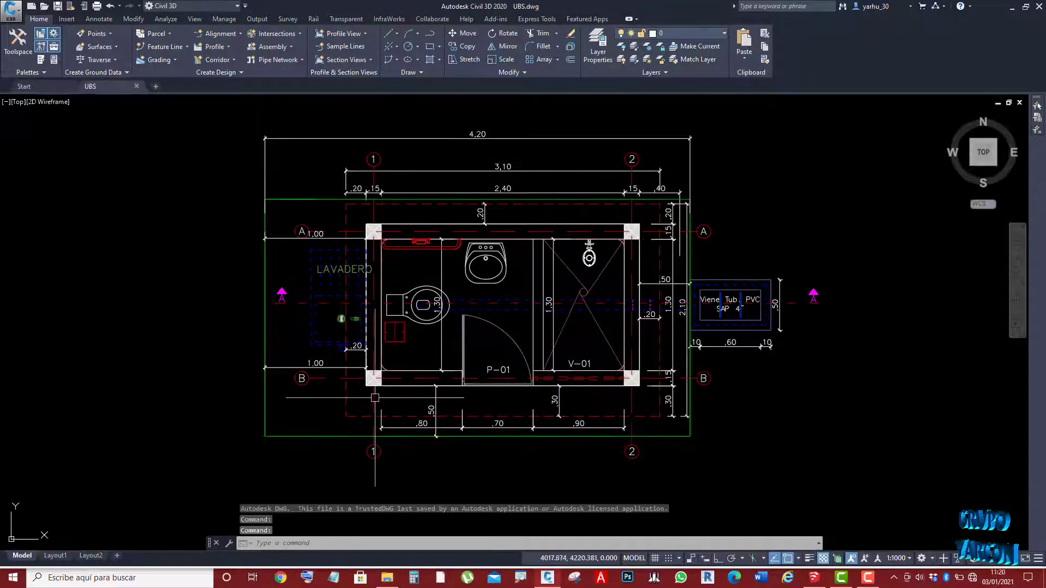
scroll(370, 378, "up", 4)
scroll(372, 385, "up", 5)
scroll(409, 465, "down", 8)
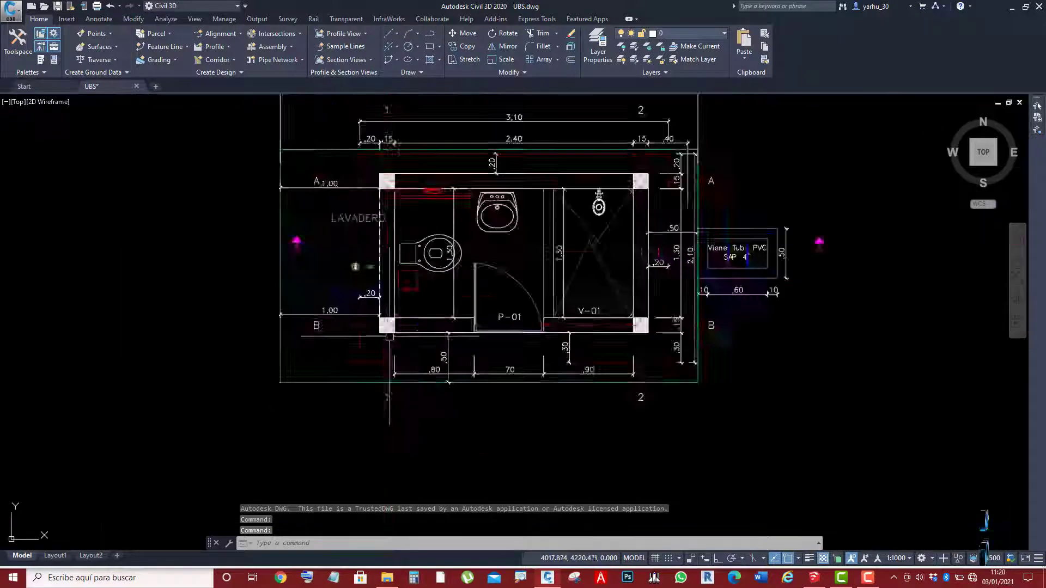
scroll(403, 242, "up", 3)
scroll(430, 241, "up", 2)
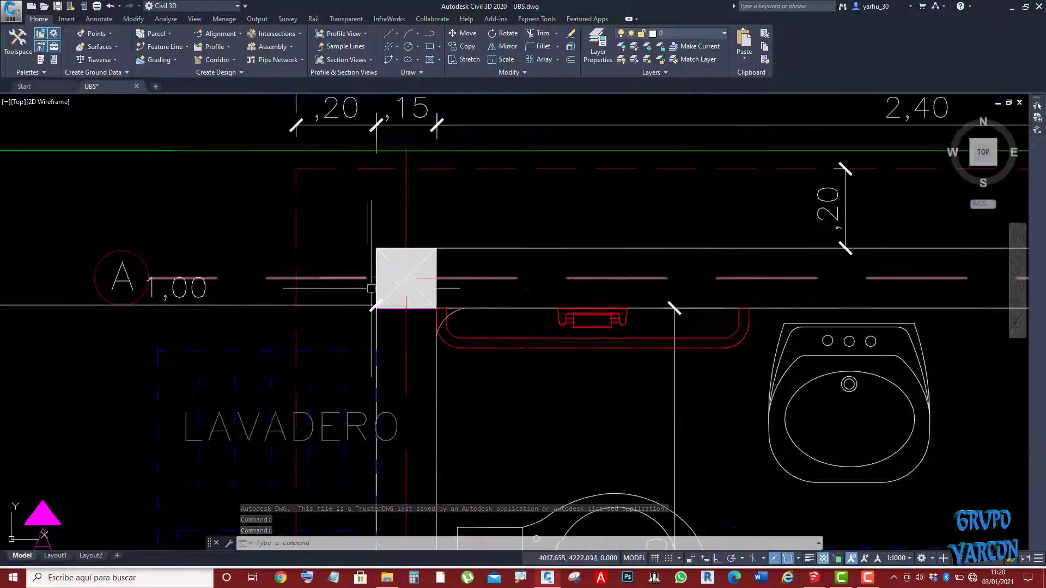
scroll(430, 240, "down", 4)
scroll(431, 241, "down", 3)
scroll(453, 245, "up", 3)
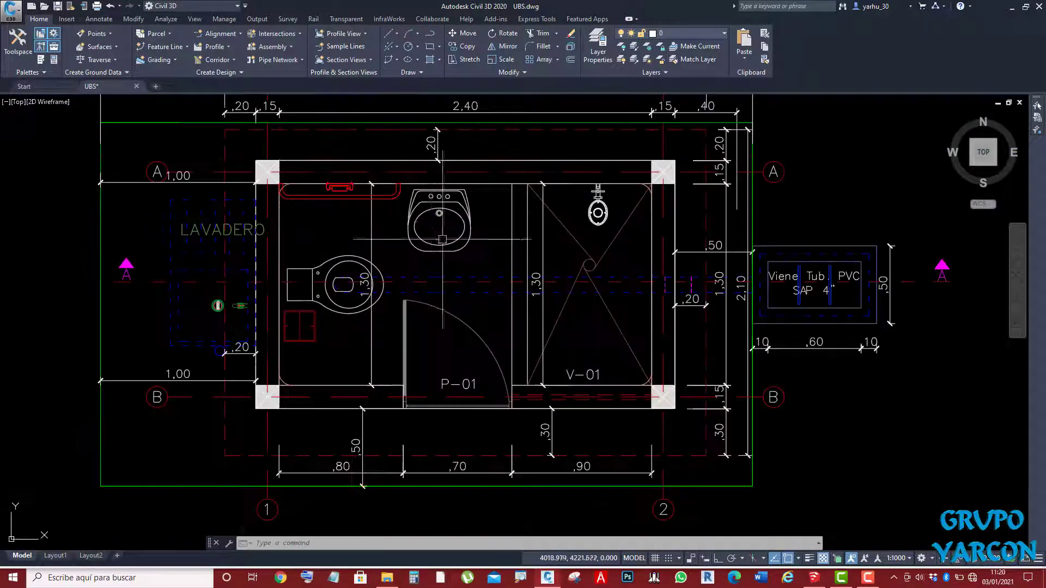
middle_click_drag(453, 243, 453, 281)
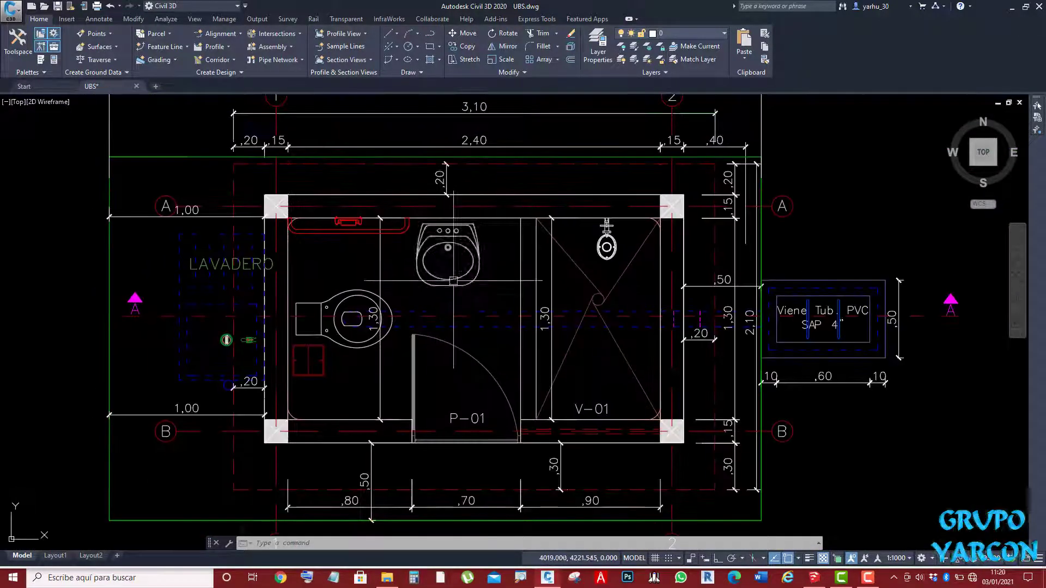
- Return to SketchUp and zoom in on the upper-left column
left_click(818, 579)
scroll(358, 254, "down", 3)
scroll(414, 199, "up", 3)
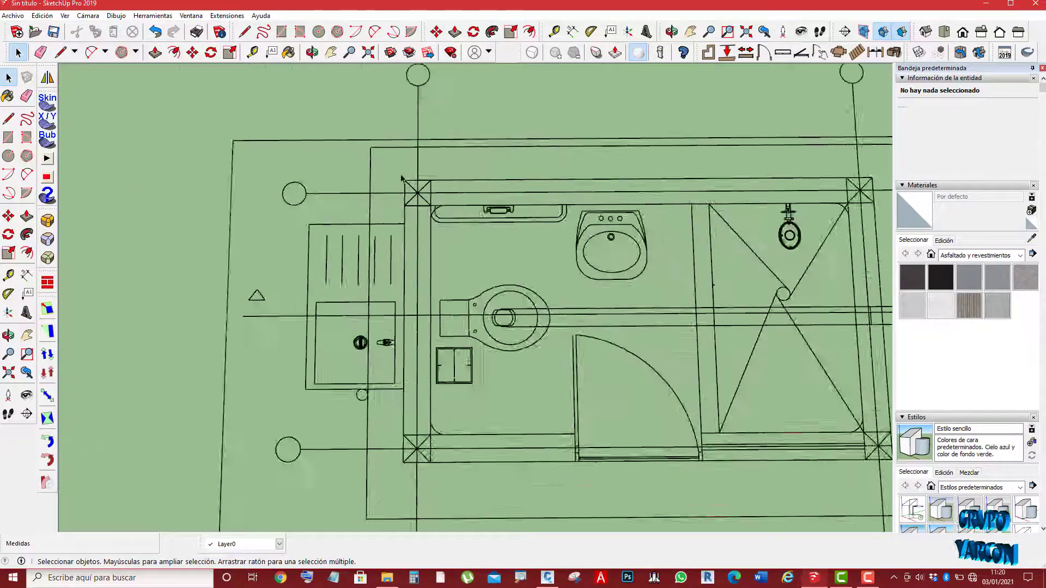
scroll(421, 203, "up", 2)
scroll(421, 202, "up", 2)
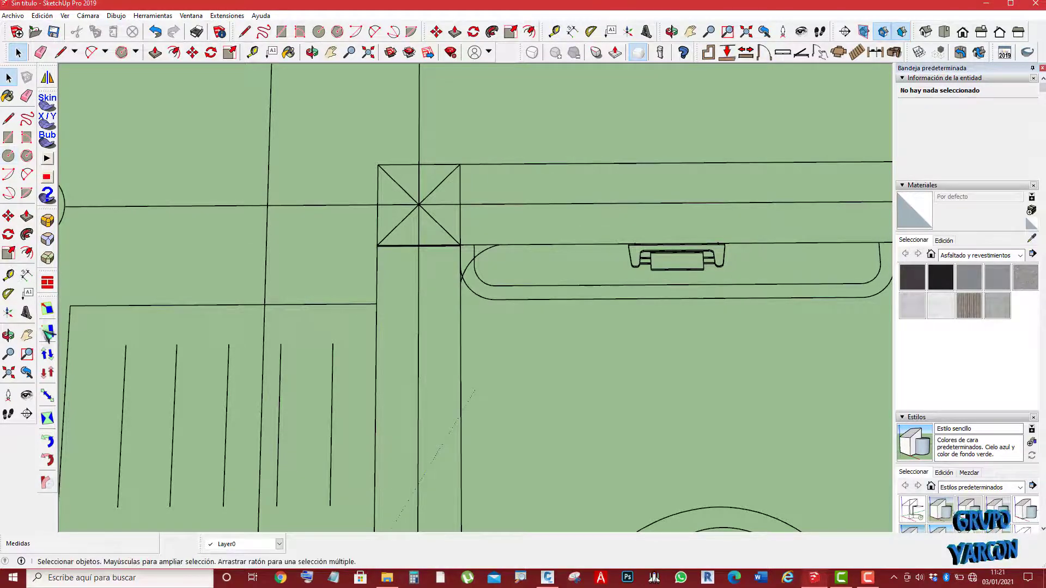
- Dimension the upper-left column's top edge, placing the 0.15 m width above it
left_click(26, 276)
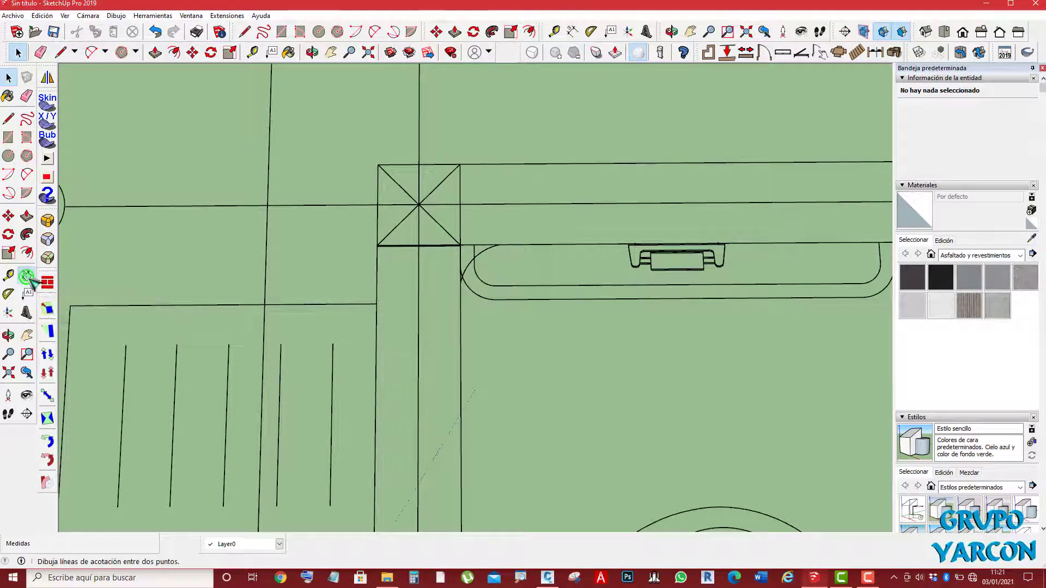
scroll(419, 158, "up", 1)
scroll(412, 145, "up", 1)
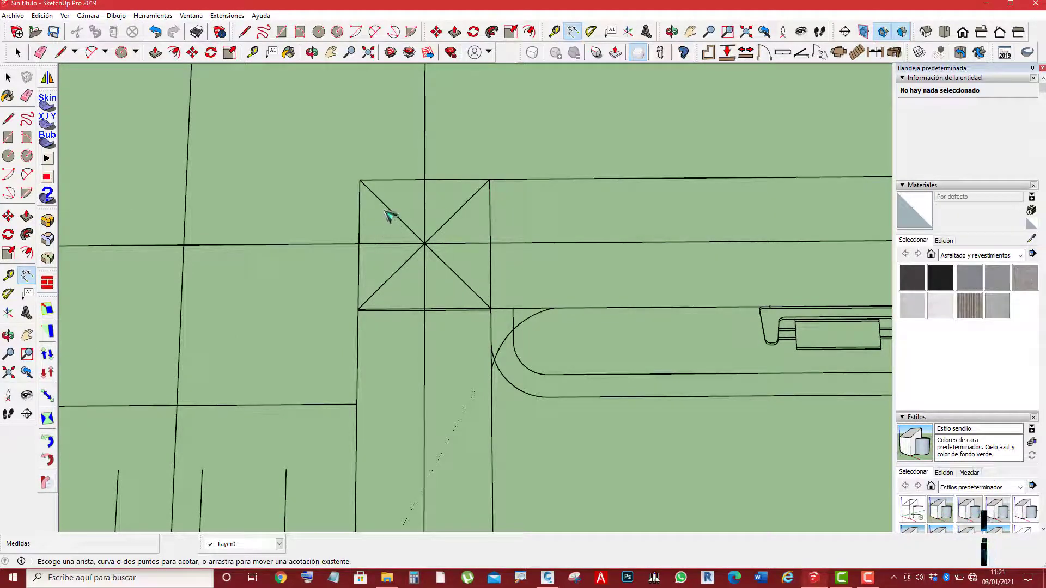
left_click(360, 180)
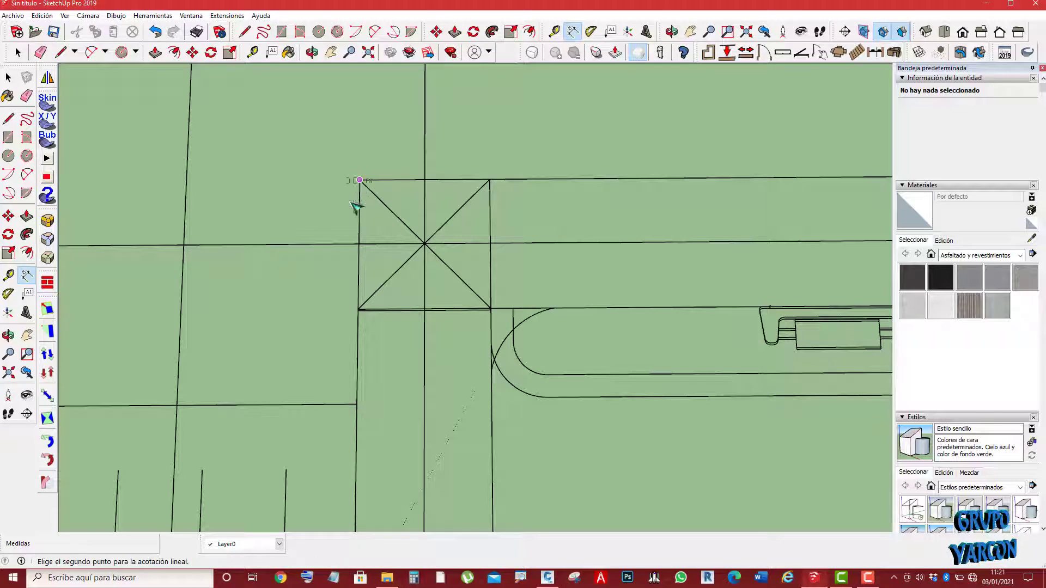
left_click(489, 179)
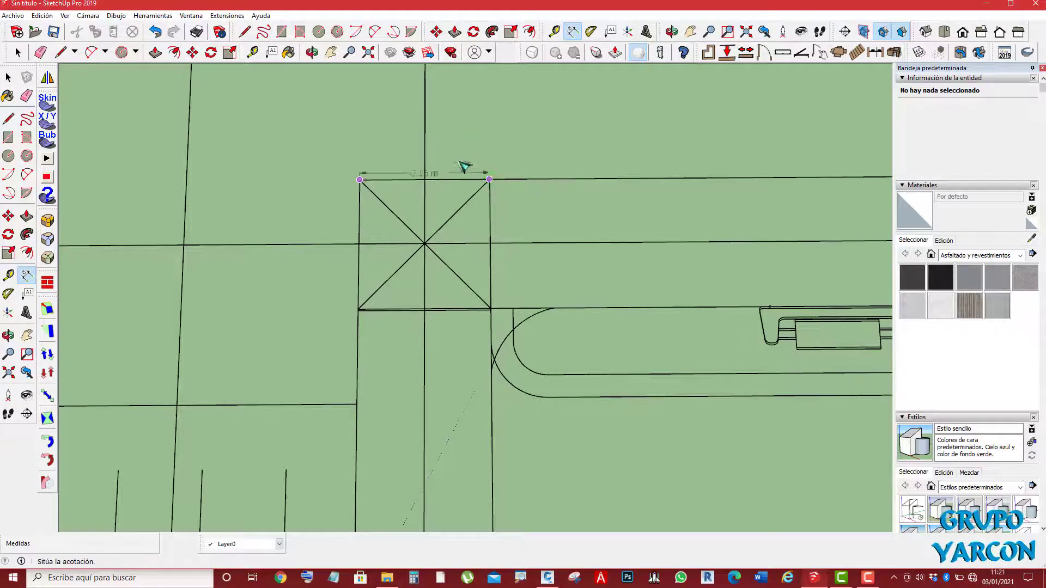
left_click(473, 138)
scroll(436, 188, "down", 1)
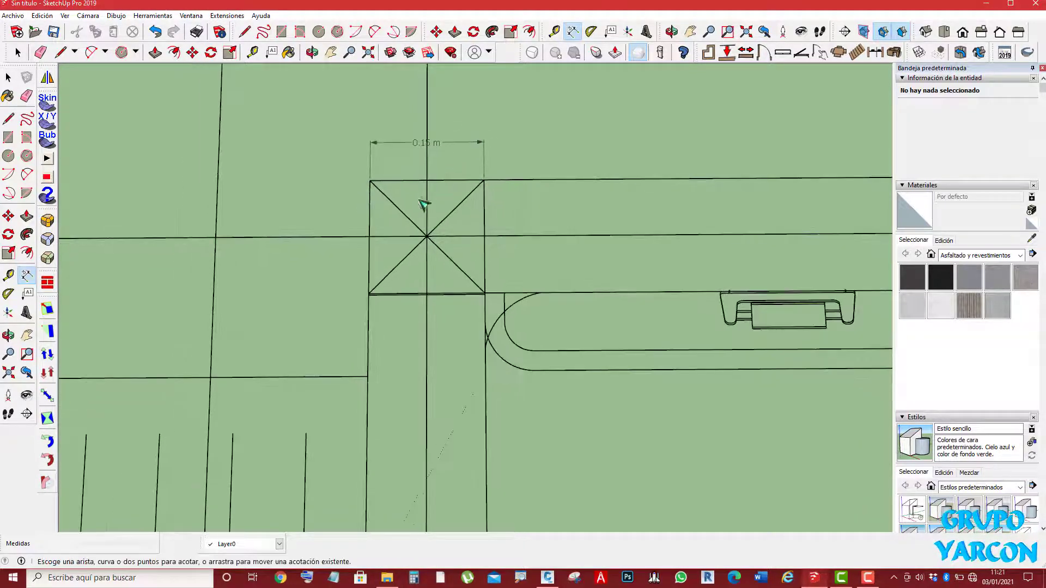
scroll(382, 216, "up", 1)
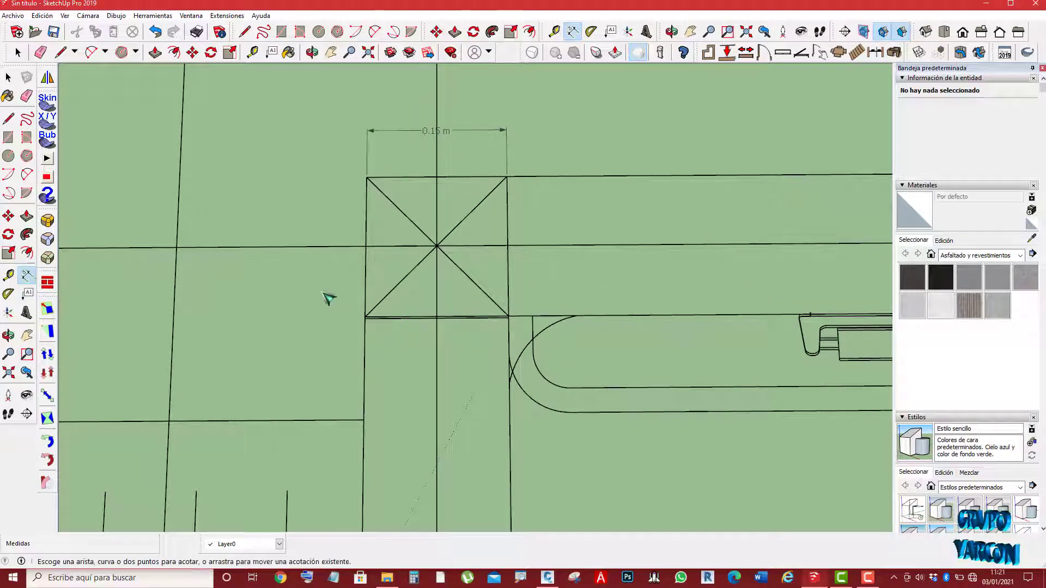
scroll(371, 325, "up", 1)
scroll(384, 335, "up", 1)
scroll(376, 333, "up", 1)
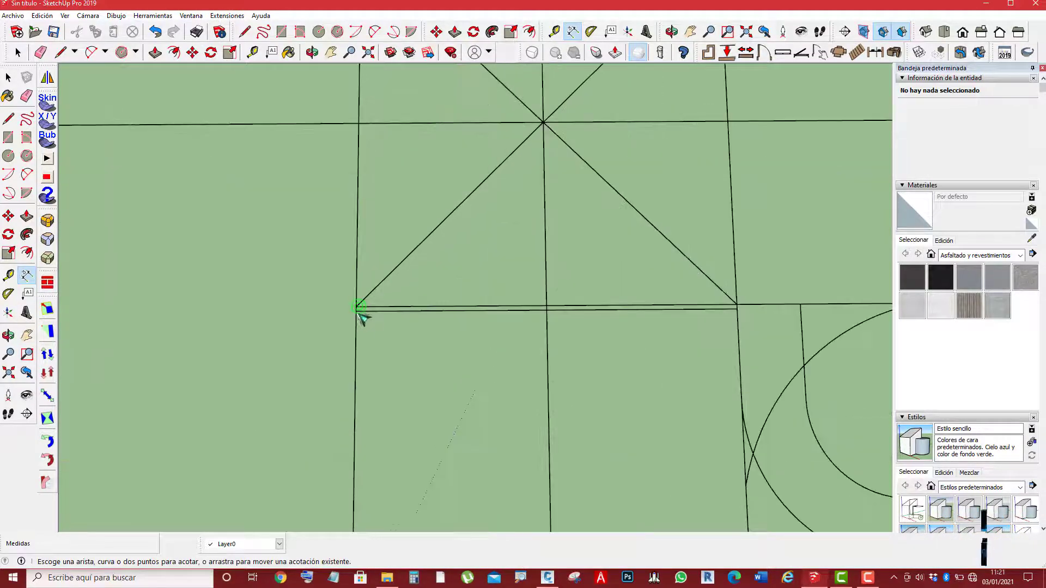
scroll(358, 306, "down", 2)
- Dimension the column's left edge, placing the 0.15 m height to its left
left_click(350, 322)
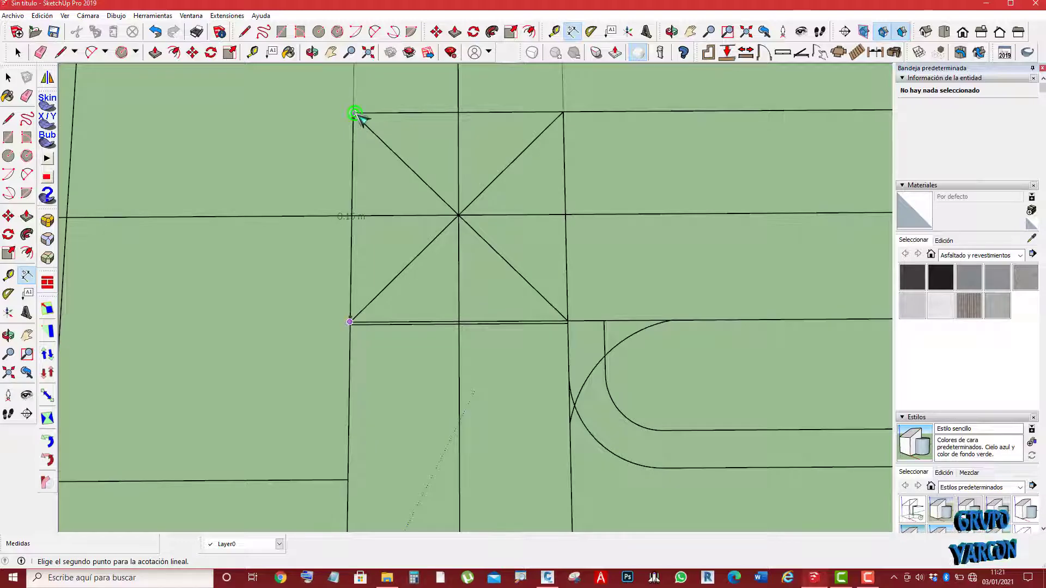
left_click(353, 113)
left_click(288, 121)
scroll(360, 172, "down", 2)
scroll(390, 327, "down", 1)
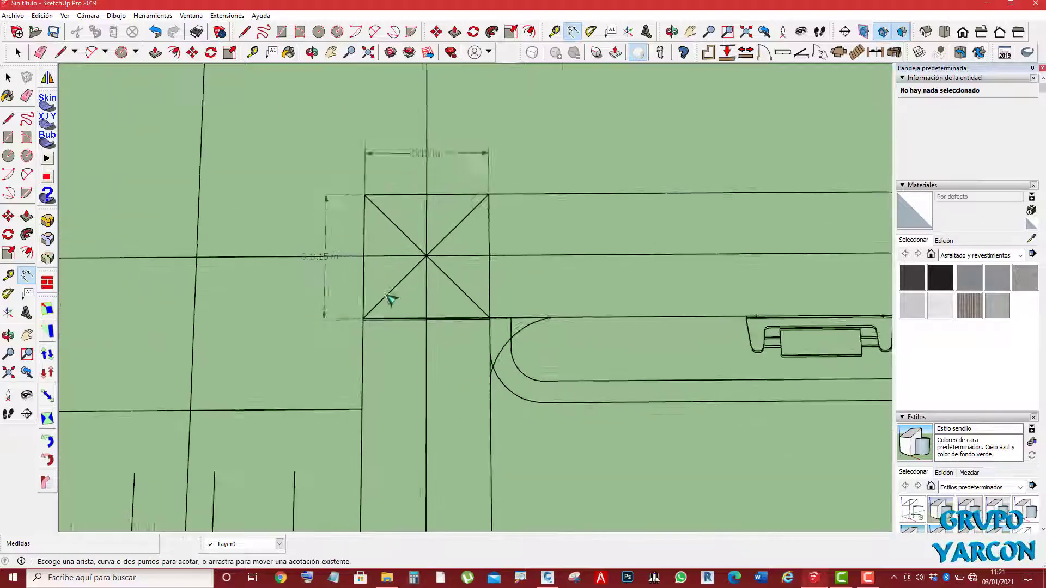
scroll(398, 175, "up", 1)
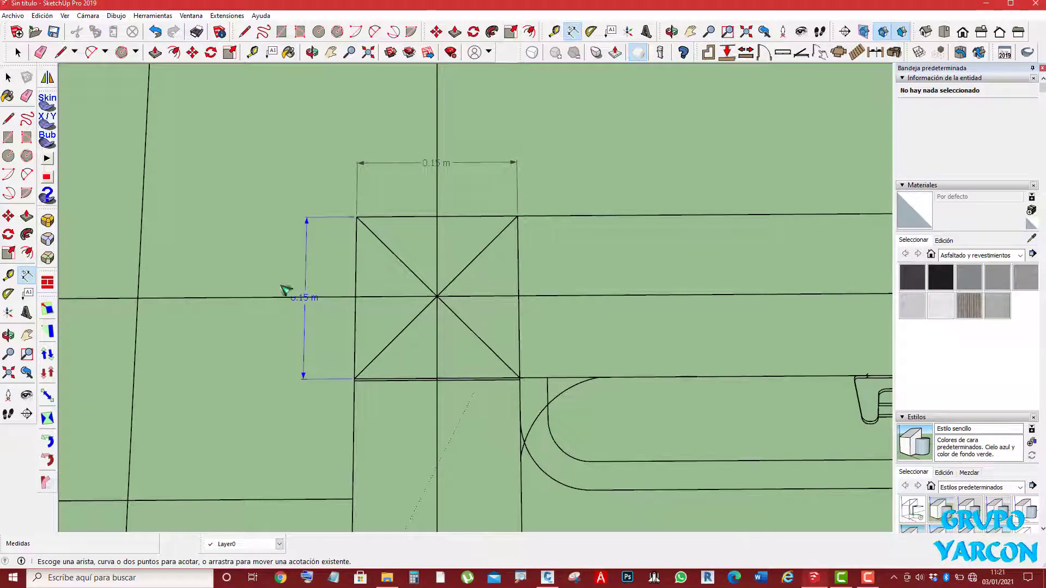
scroll(292, 285, "down", 1)
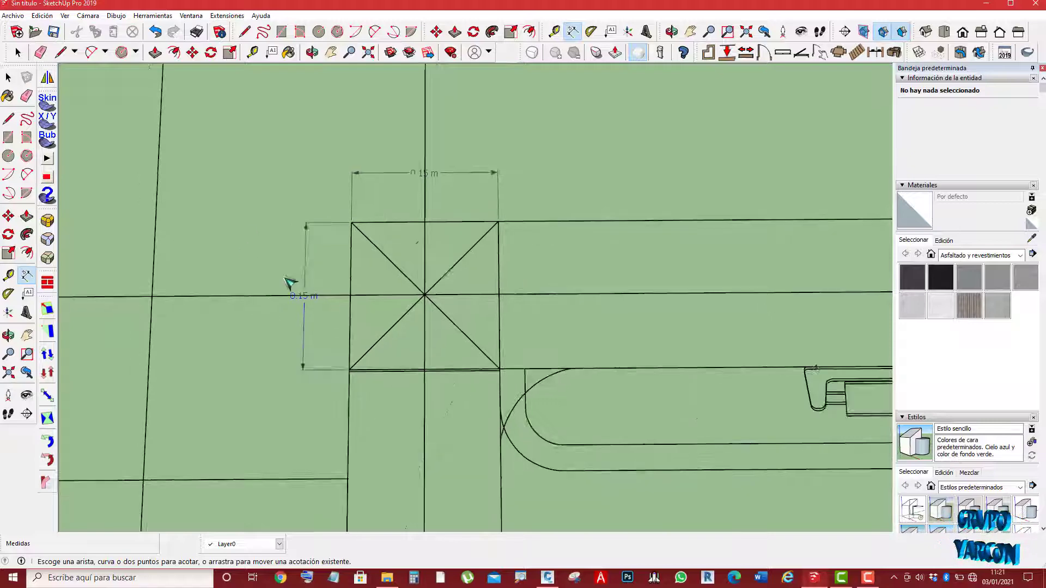
scroll(287, 281, "down", 2)
scroll(290, 264, "down", 1)
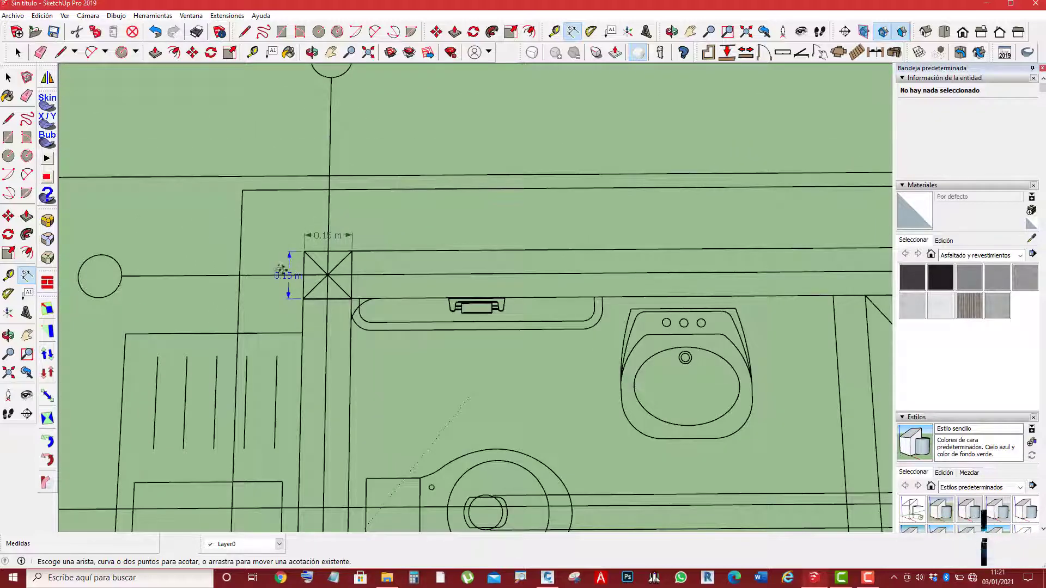
scroll(289, 267, "down", 2)
scroll(327, 262, "down", 2)
scroll(360, 253, "down", 2)
scroll(403, 327, "up", 1)
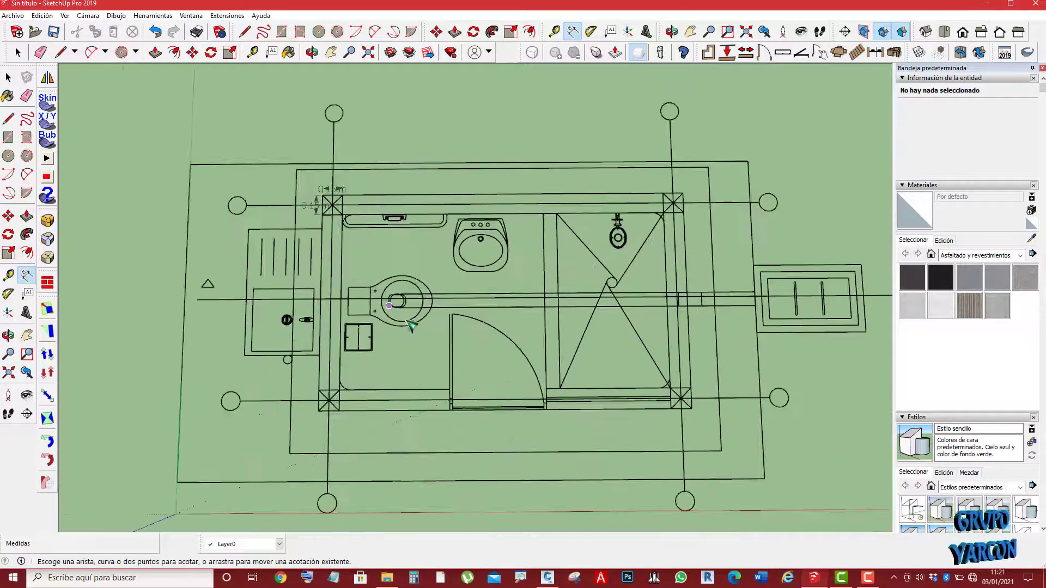
scroll(321, 243, "down", 1)
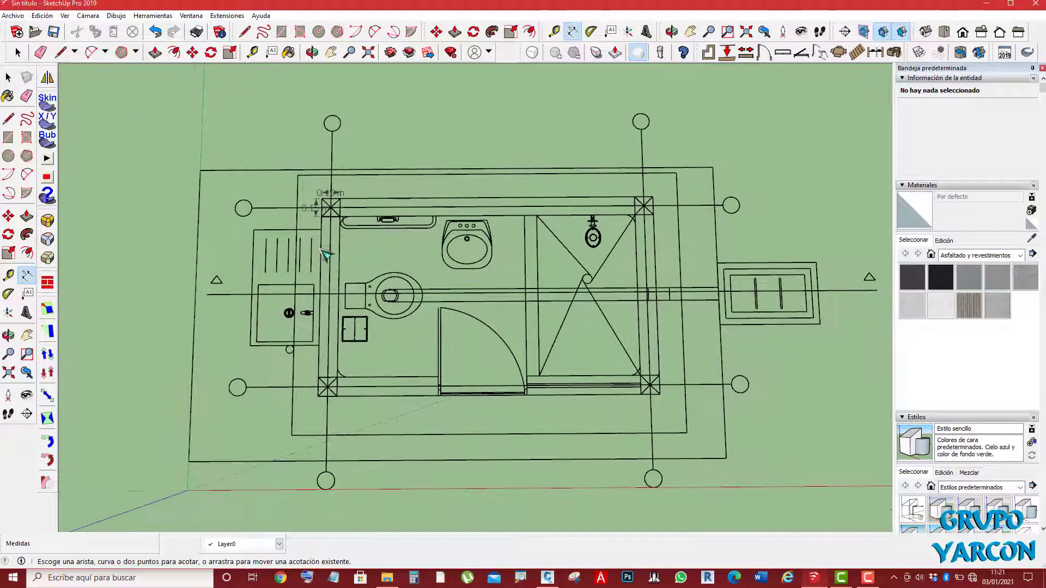
scroll(370, 218, "down", 1)
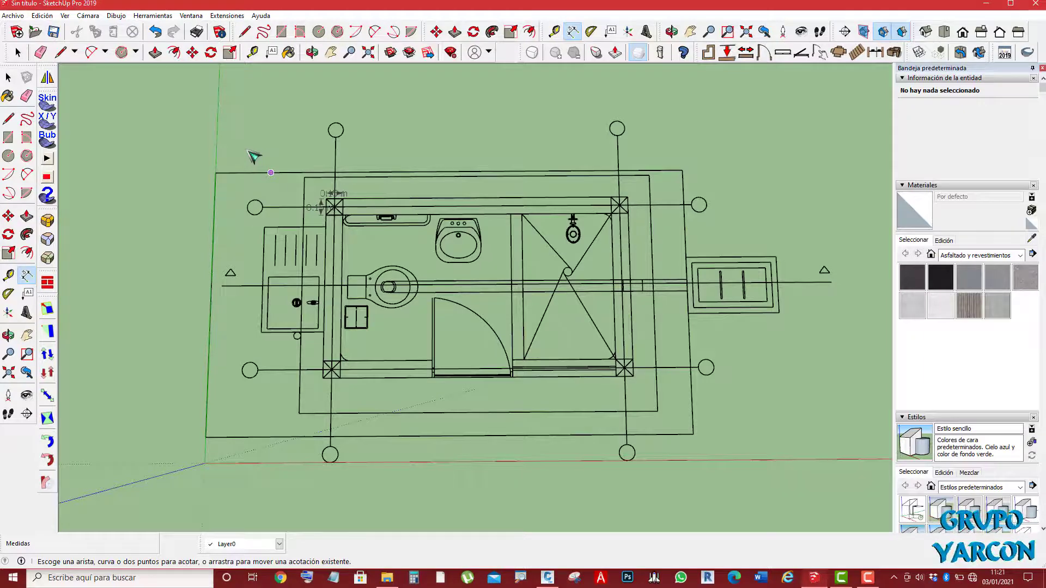
scroll(341, 259, "down", 1)
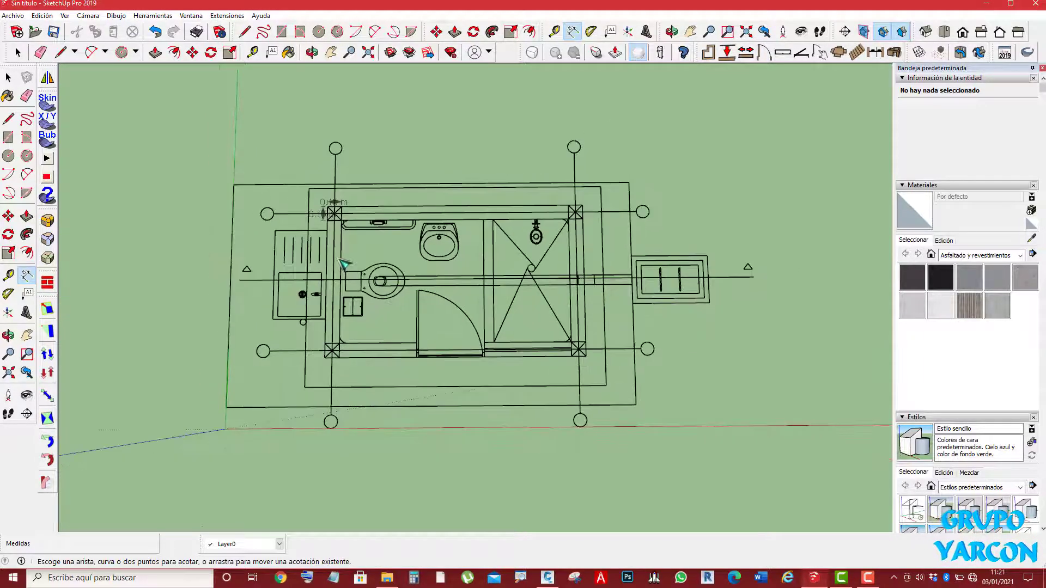
scroll(343, 267, "up", 1)
scroll(344, 272, "down", 2)
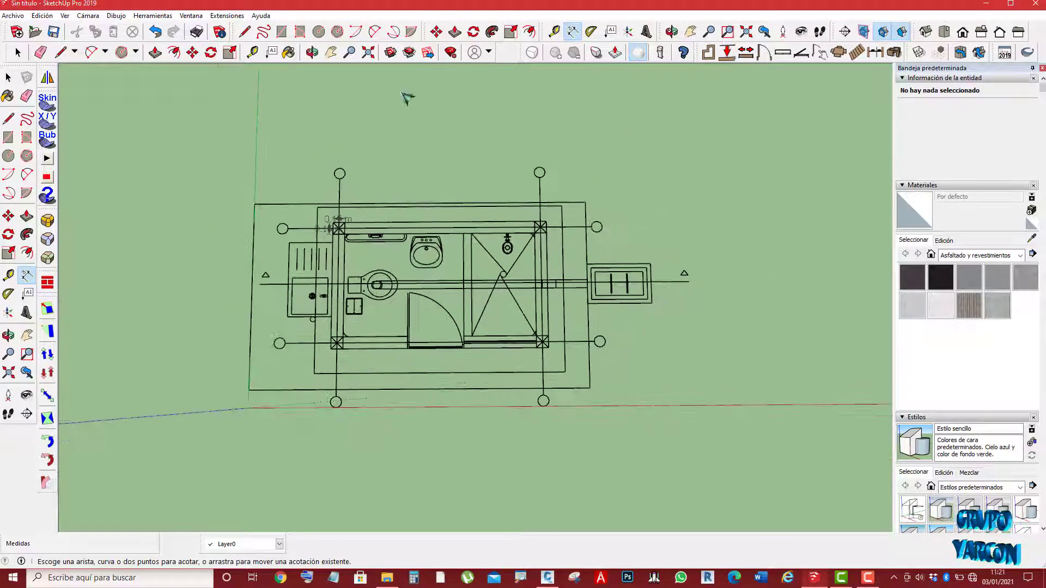